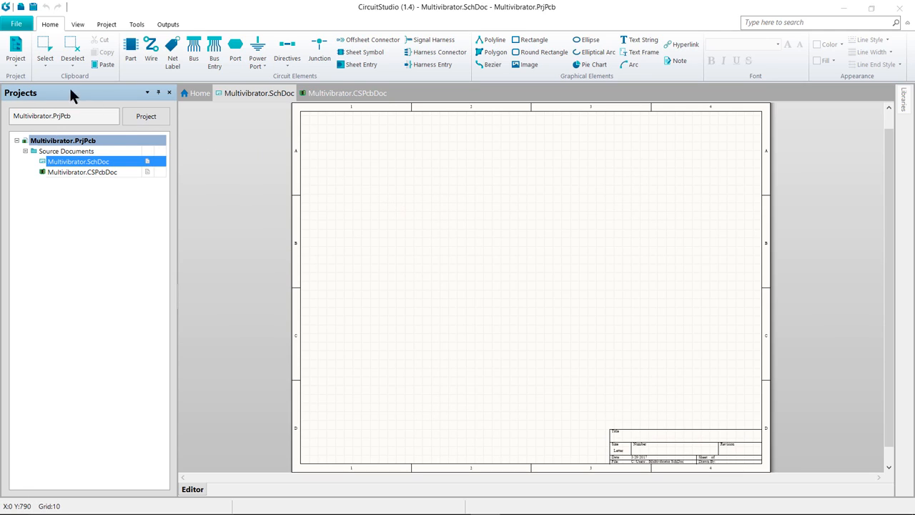
Add the Altium Content Vault under Data Management vault preferences and confirm the preferences
{"action": "left_click", "coordinate": [17, 25]}
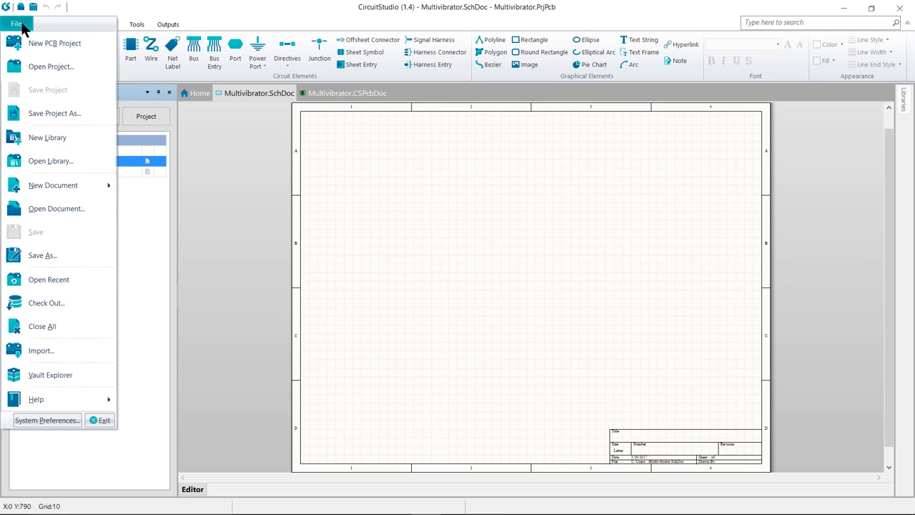
{"action": "left_click", "coordinate": [46, 418]}
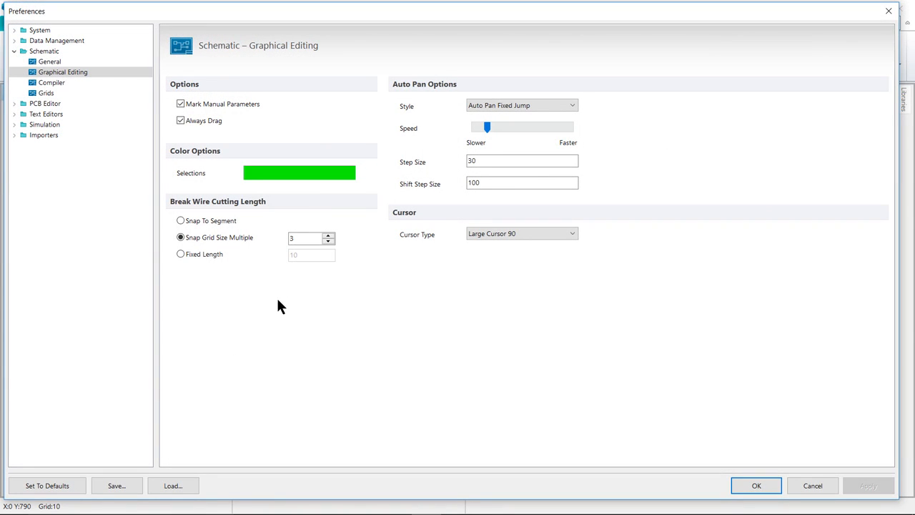
{"action": "left_click", "coordinate": [14, 41]}
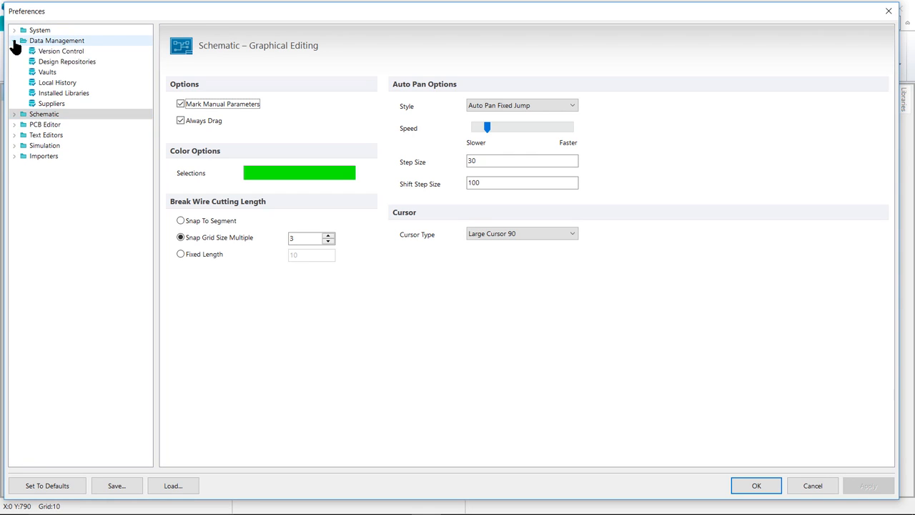
{"action": "left_click", "coordinate": [48, 72]}
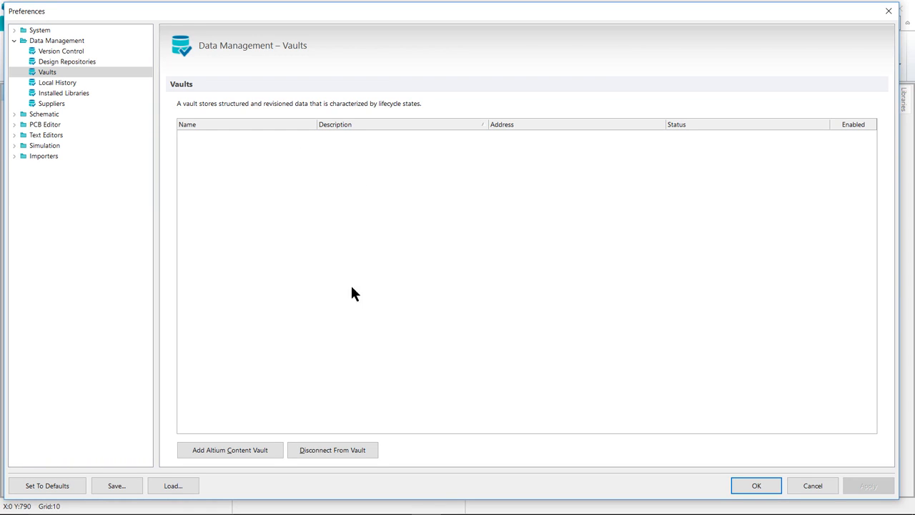
{"action": "left_click", "coordinate": [228, 450]}
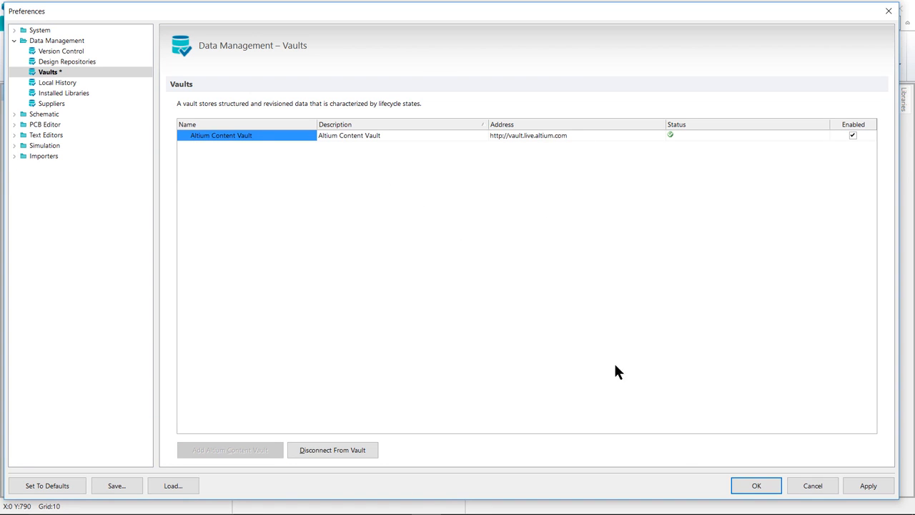
{"action": "left_click", "coordinate": [758, 484]}
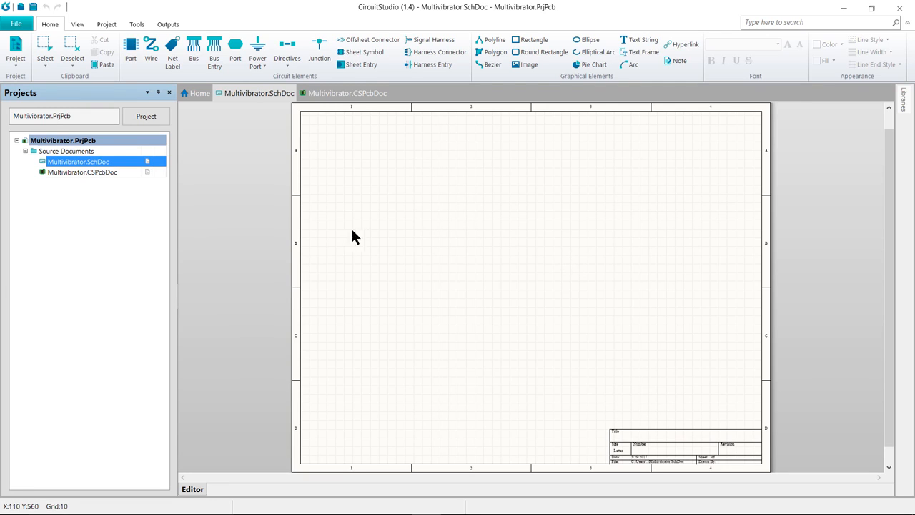
Open the Vault Explorer and move its window over the schematic sheet
{"action": "left_click", "coordinate": [19, 24]}
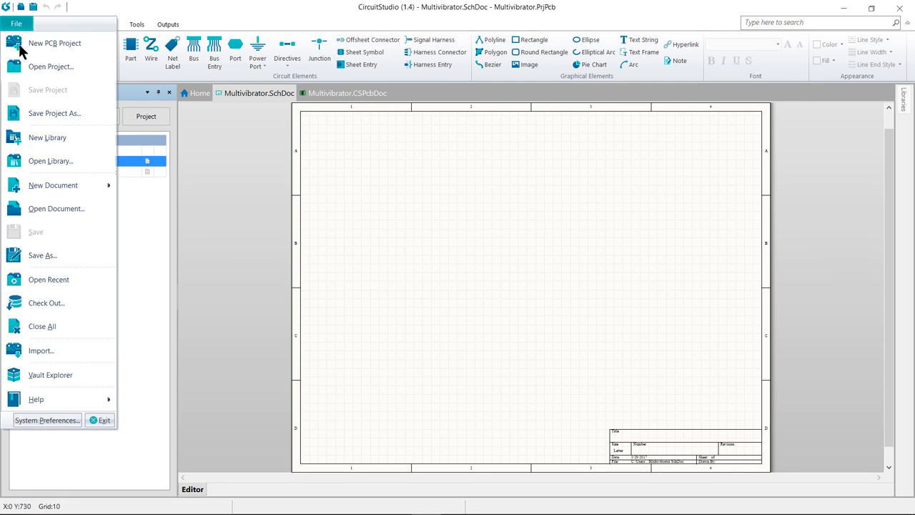
{"action": "left_click", "coordinate": [75, 374]}
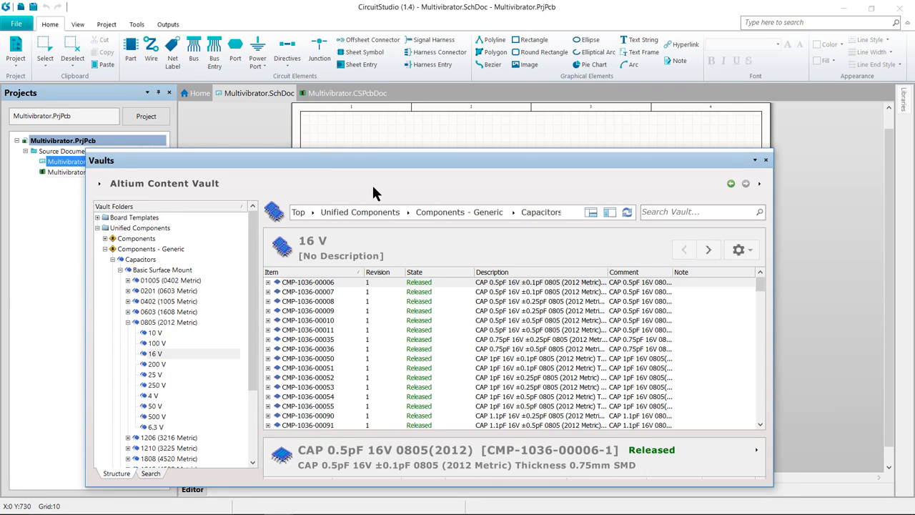
{"action": "left_click_drag", "start_coordinate": [369, 166], "coordinate": [573, 149]}
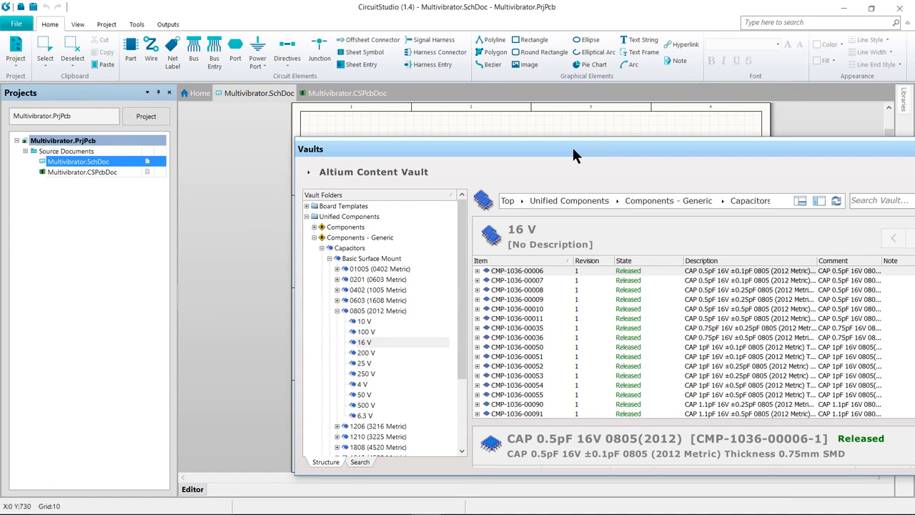
{"action": "left_click", "coordinate": [80, 25]}
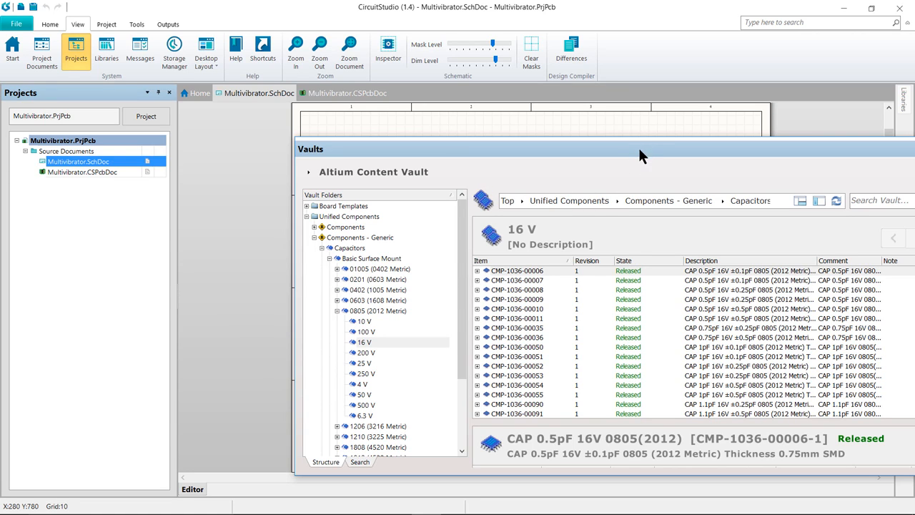
{"action": "left_click_drag", "start_coordinate": [640, 156], "coordinate": [532, 137]}
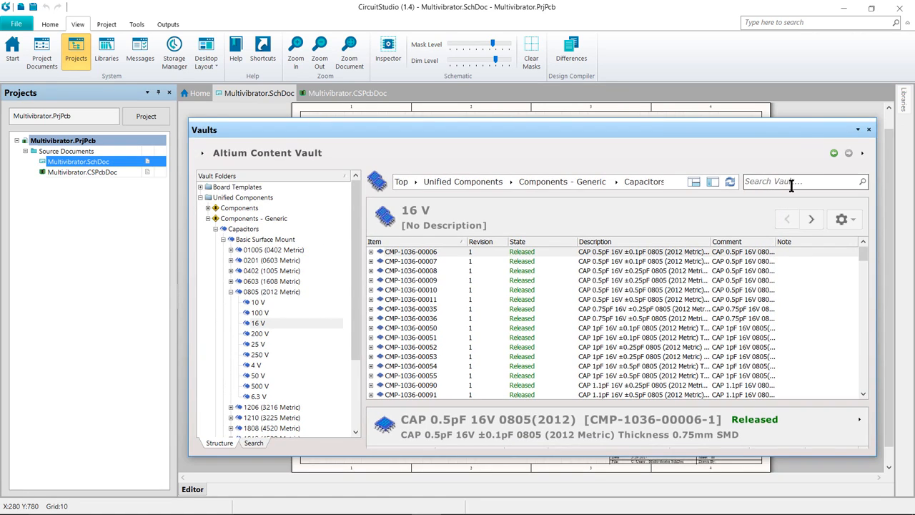
Search the vault for bc547 across all folders and open the BC547C transistor item's folder
{"action": "left_click", "coordinate": [791, 181]}
{"action": "type", "text": "bc547"}
{"action": "key", "text": "Return"}
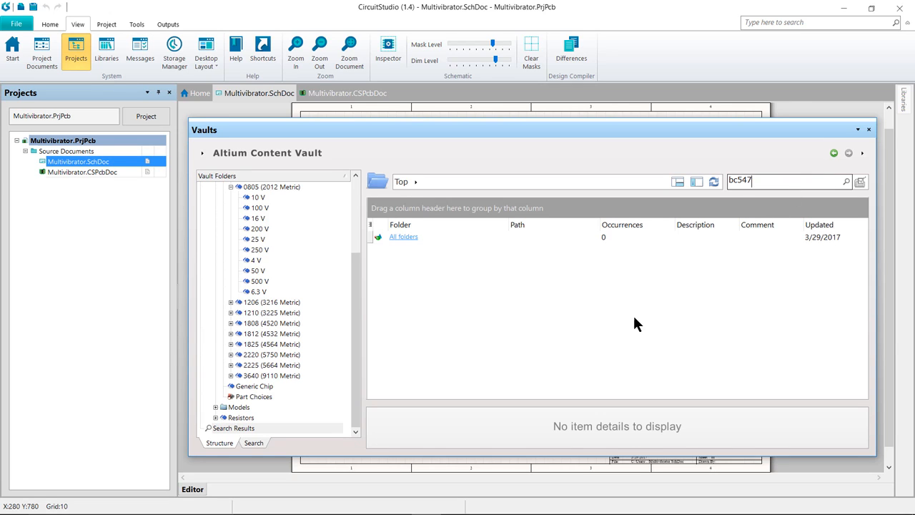
{"action": "left_click", "coordinate": [403, 237]}
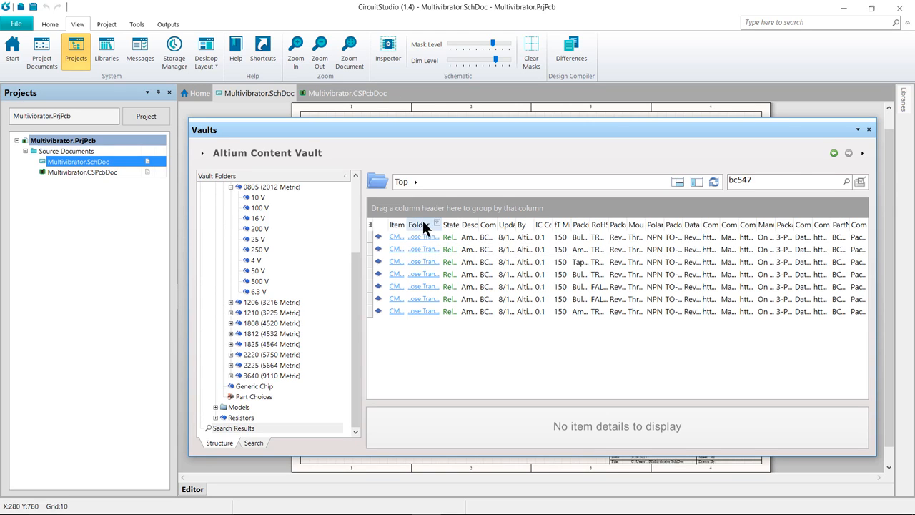
{"action": "left_click_drag", "start_coordinate": [406, 222], "coordinate": [507, 223]}
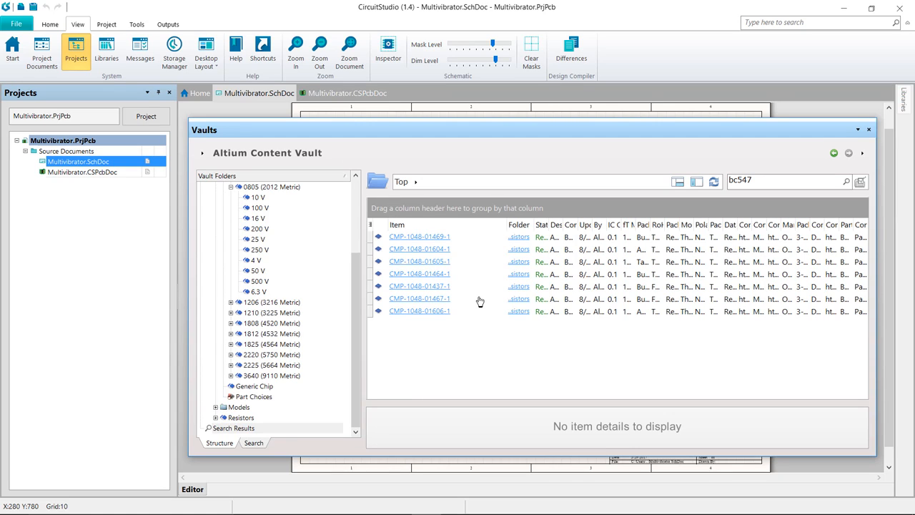
{"action": "left_click", "coordinate": [432, 288]}
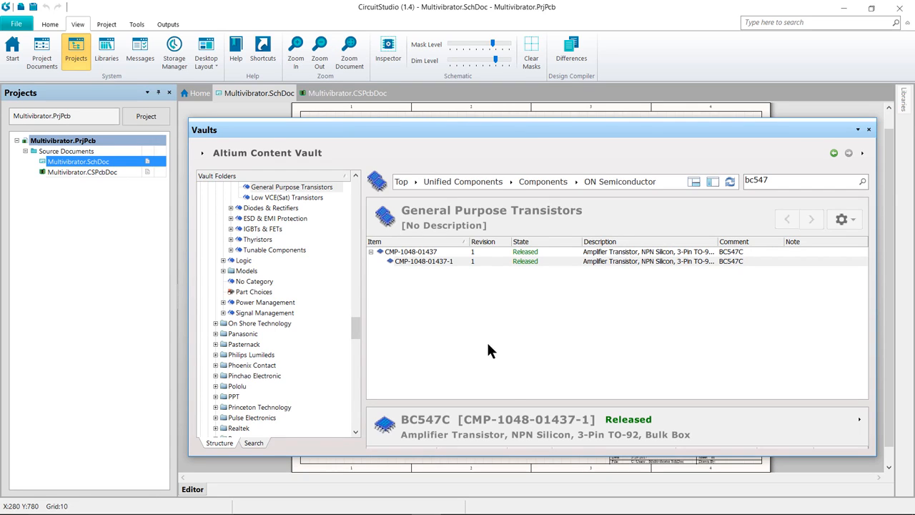
{"action": "left_click_drag", "start_coordinate": [509, 399], "coordinate": [523, 321]}
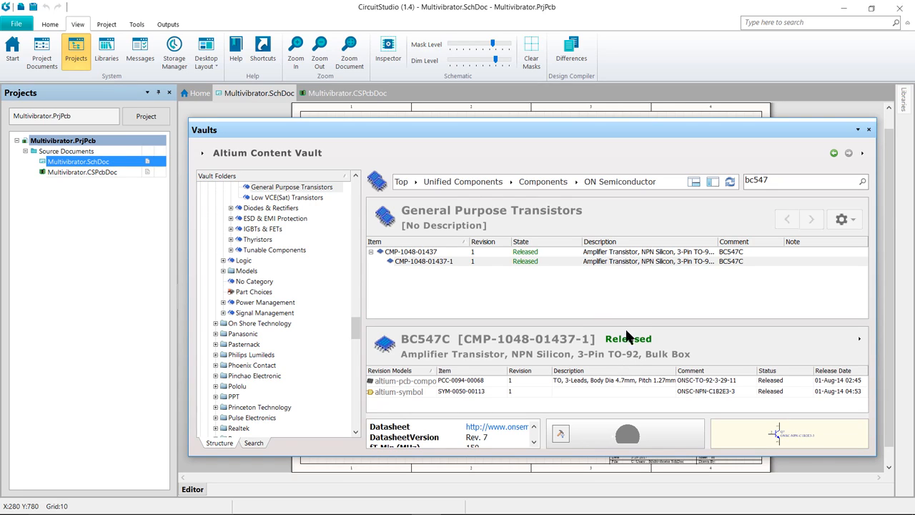
{"action": "left_click_drag", "start_coordinate": [627, 319], "coordinate": [628, 293]}
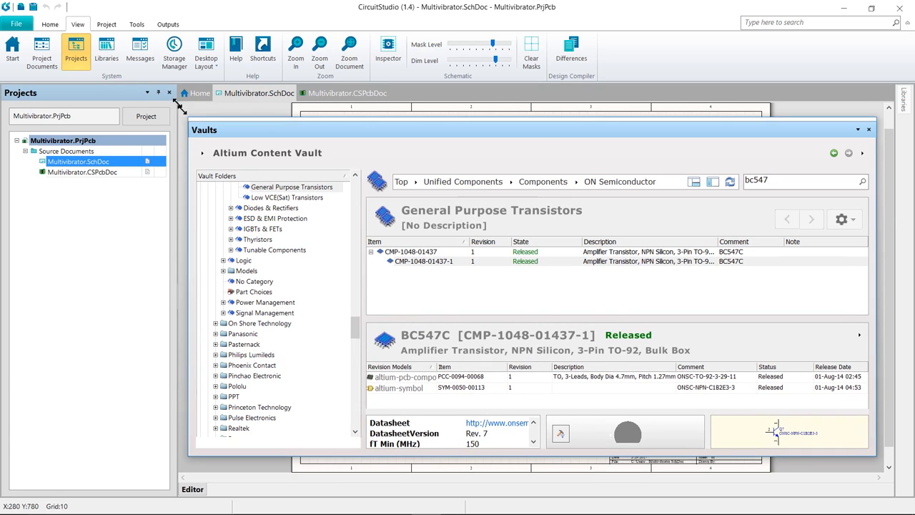
{"action": "left_click_drag", "start_coordinate": [189, 119], "coordinate": [150, 64]}
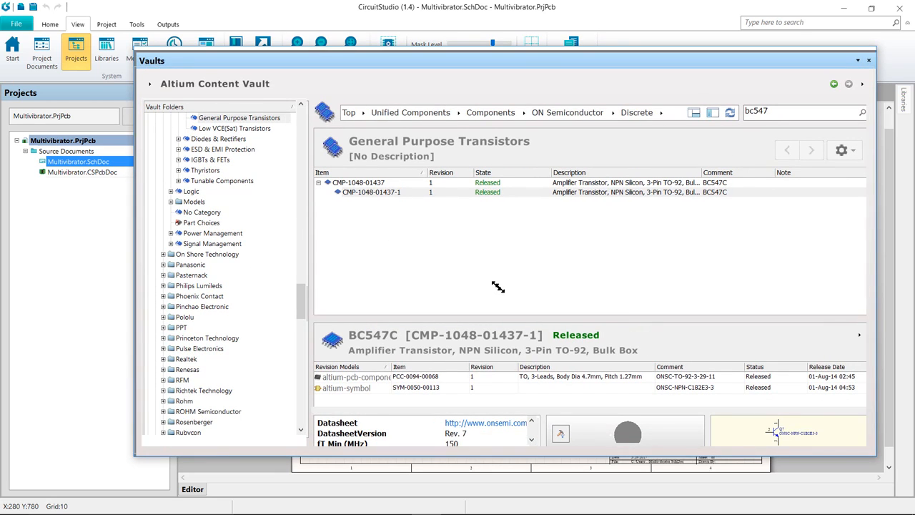
{"action": "left_click_drag", "start_coordinate": [522, 318], "coordinate": [522, 262]}
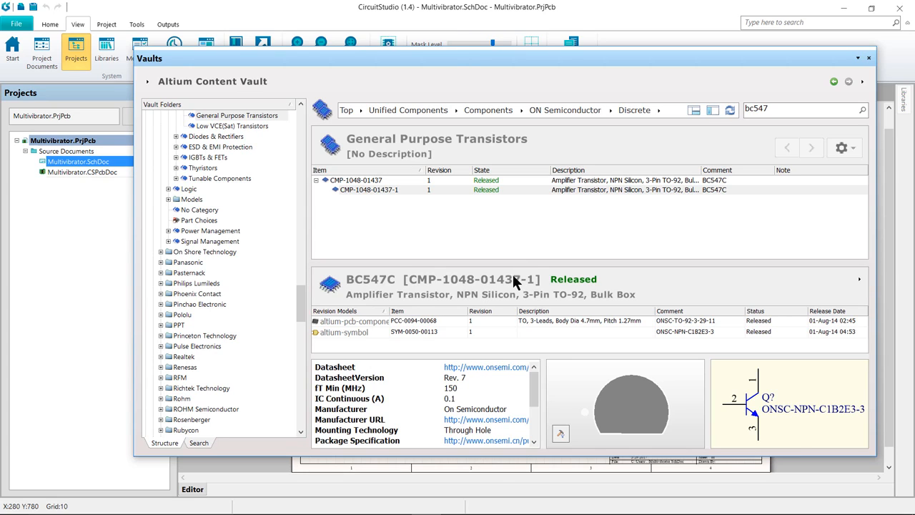
{"action": "left_click", "coordinate": [380, 189]}
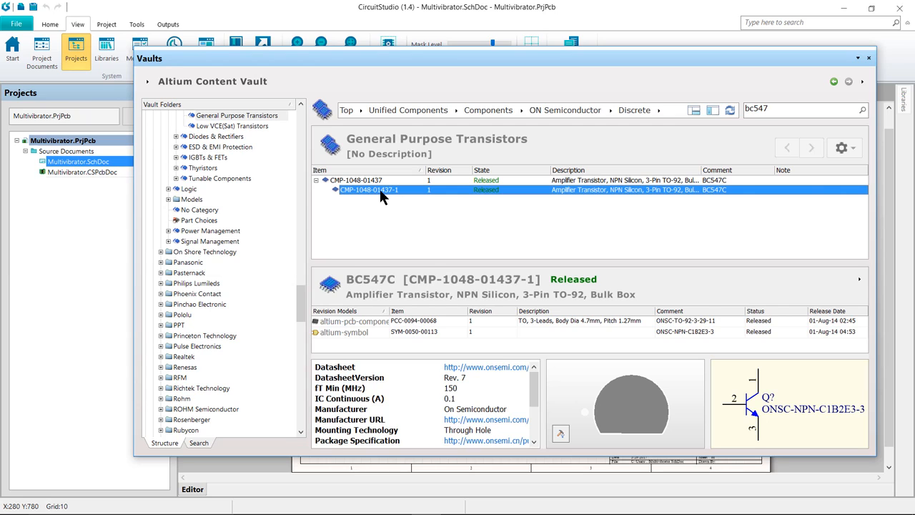
{"action": "right_click", "coordinate": [379, 189]}
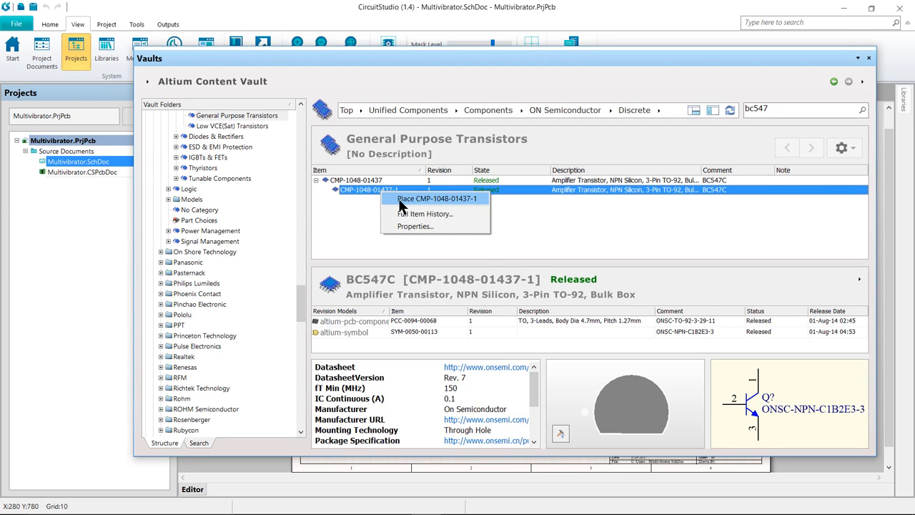
{"action": "left_click", "coordinate": [399, 199]}
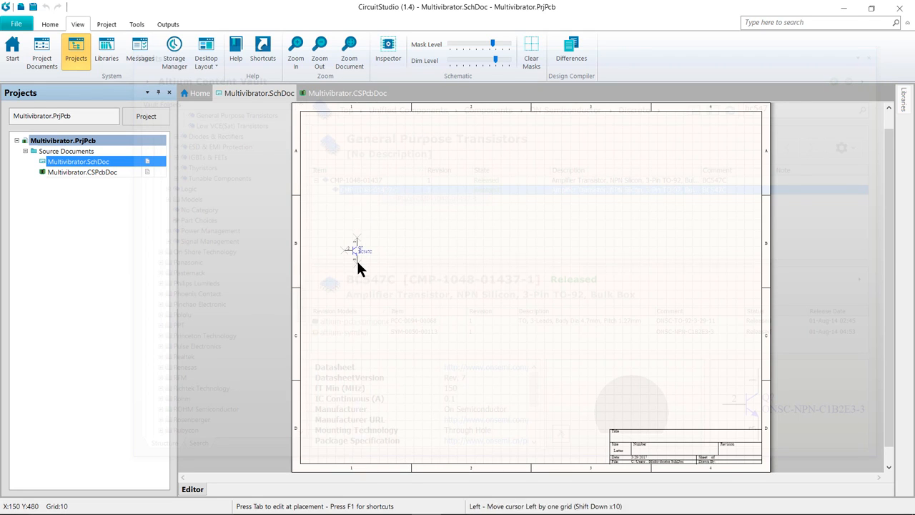
{"action": "key", "text": "Tab"}
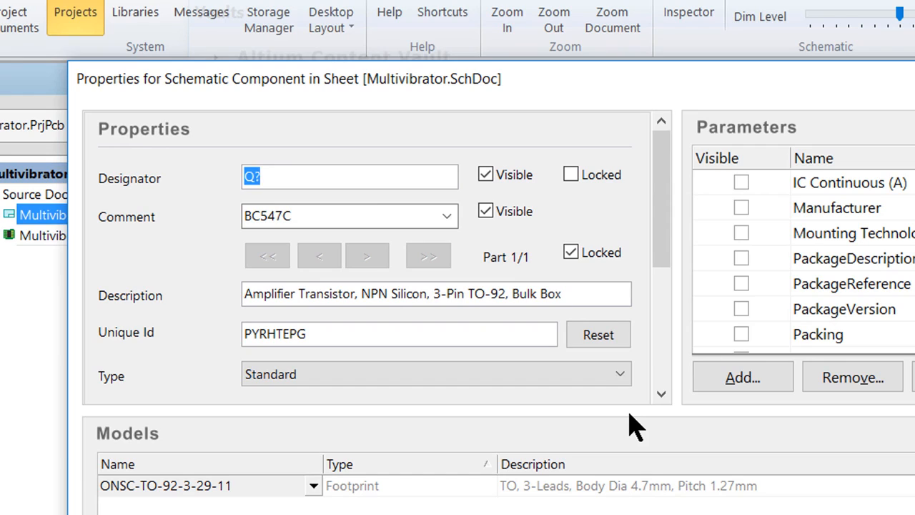
{"action": "left_click", "coordinate": [287, 178]}
{"action": "key", "text": "BackSpace"}
{"action": "type", "text": "1"}
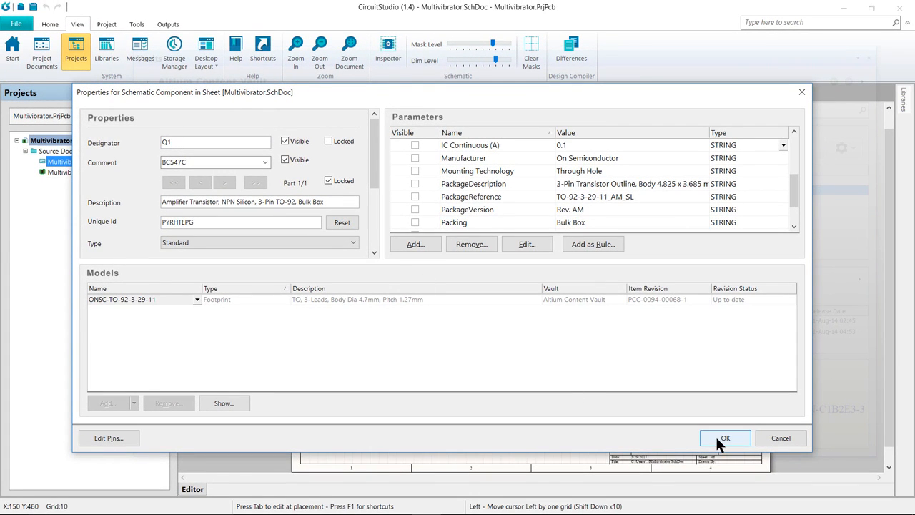
{"action": "left_click", "coordinate": [715, 435]}
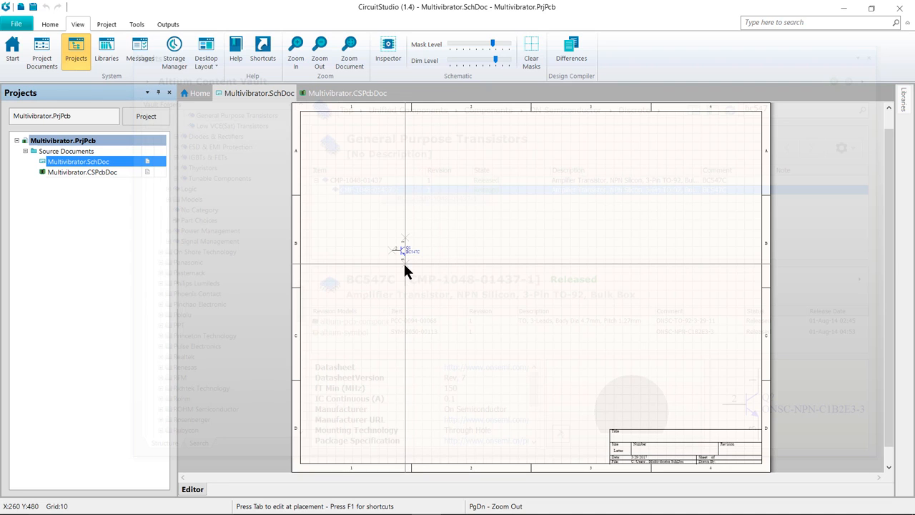
Place transistor Q1 on the sheet and a horizontally mirrored Q2 to its right, then end placement
{"action": "left_click", "coordinate": [404, 265]}
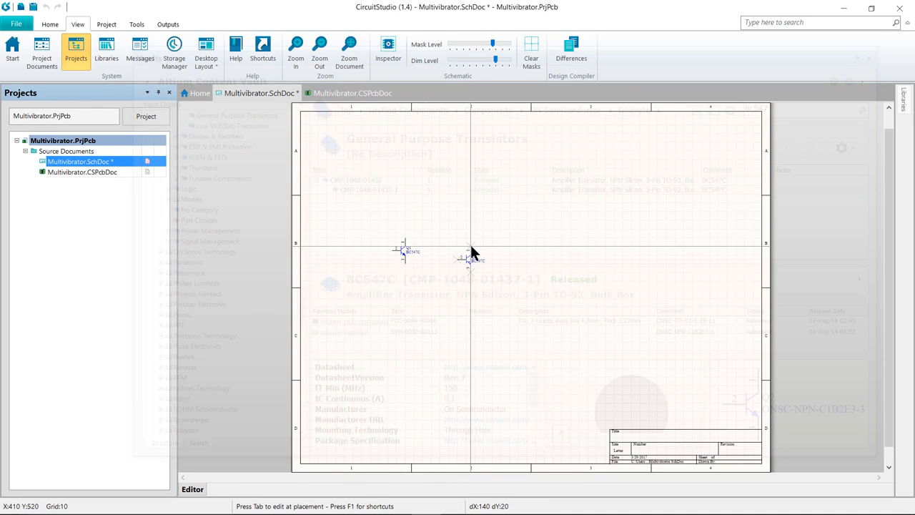
{"action": "scroll", "coordinate": [470, 252], "scroll_direction": "up", "scroll_amount": 5, "text": "ctrl"}
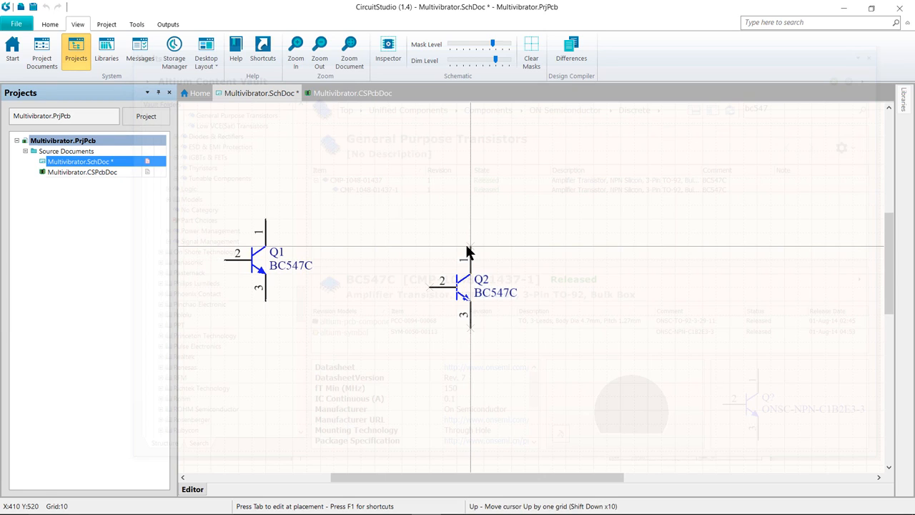
{"action": "key", "text": "x"}
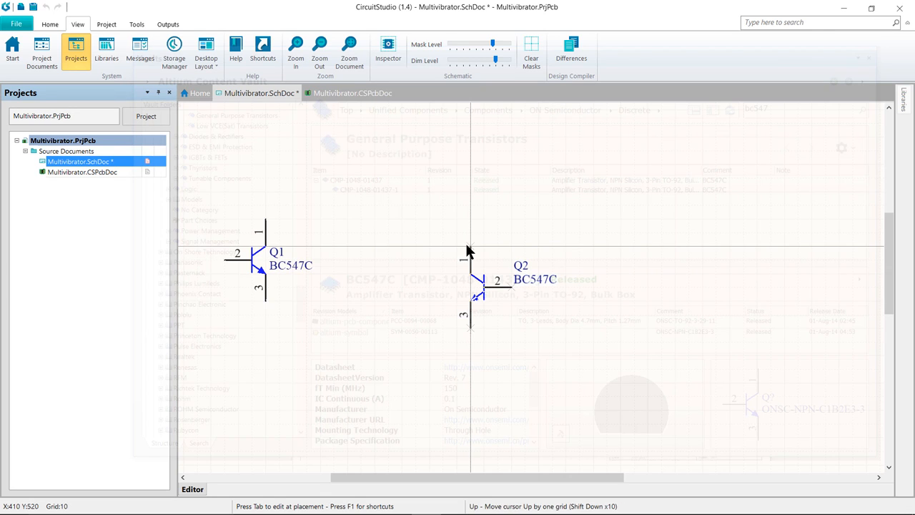
{"action": "scroll", "coordinate": [466, 251], "scroll_direction": "down", "scroll_amount": 1, "text": "ctrl"}
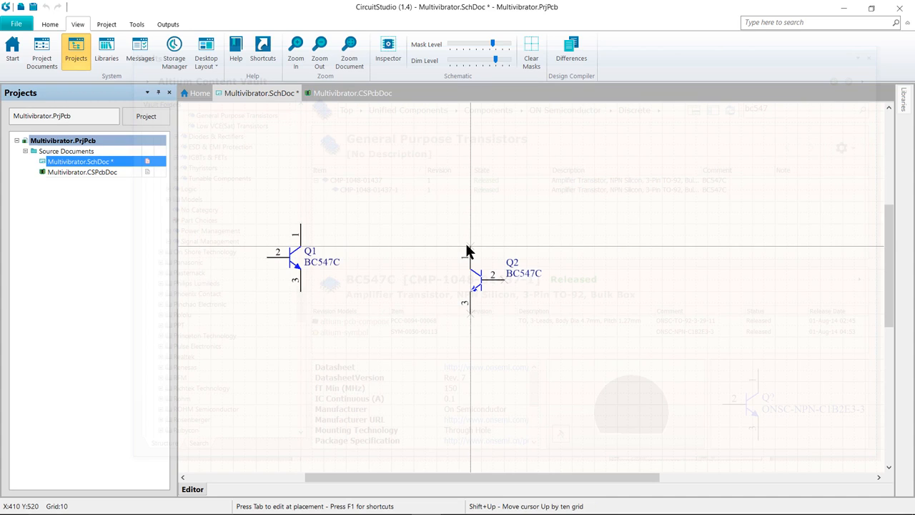
{"action": "scroll", "coordinate": [466, 248], "scroll_direction": "down", "scroll_amount": 2, "text": "ctrl"}
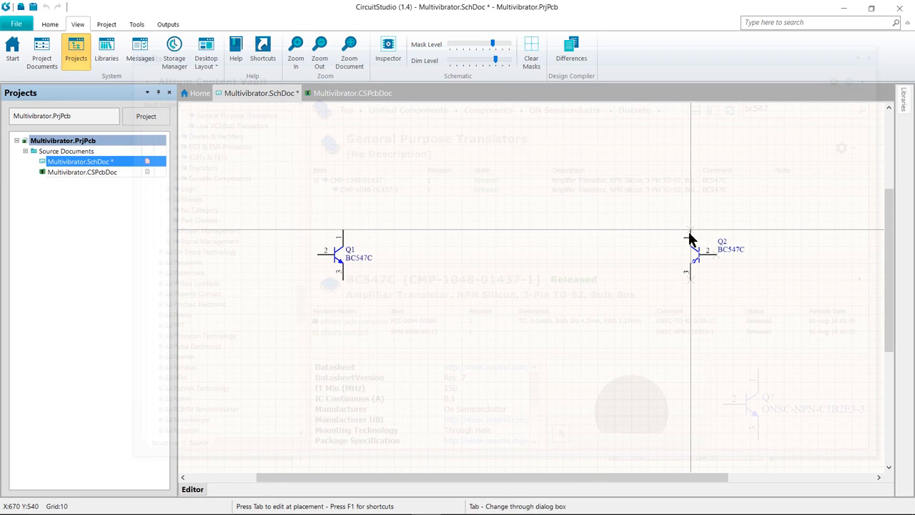
{"action": "left_click", "coordinate": [691, 230]}
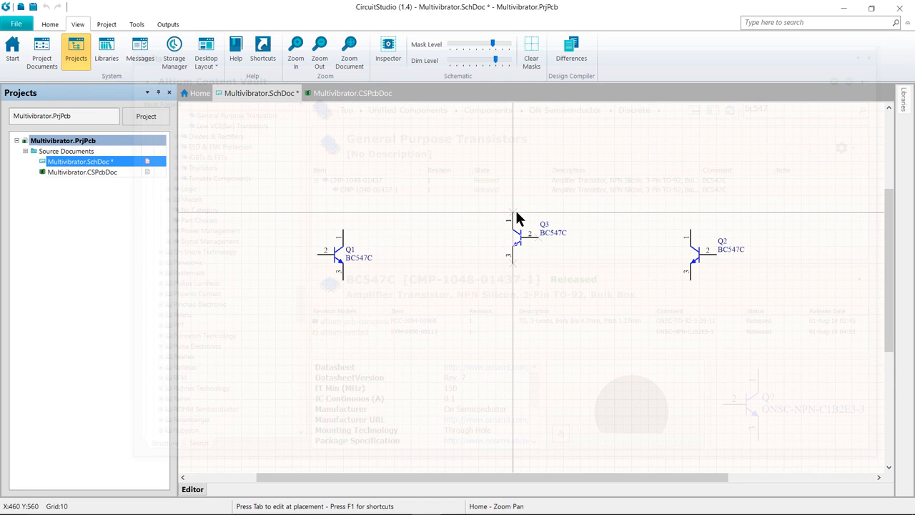
{"action": "key", "text": "Escape"}
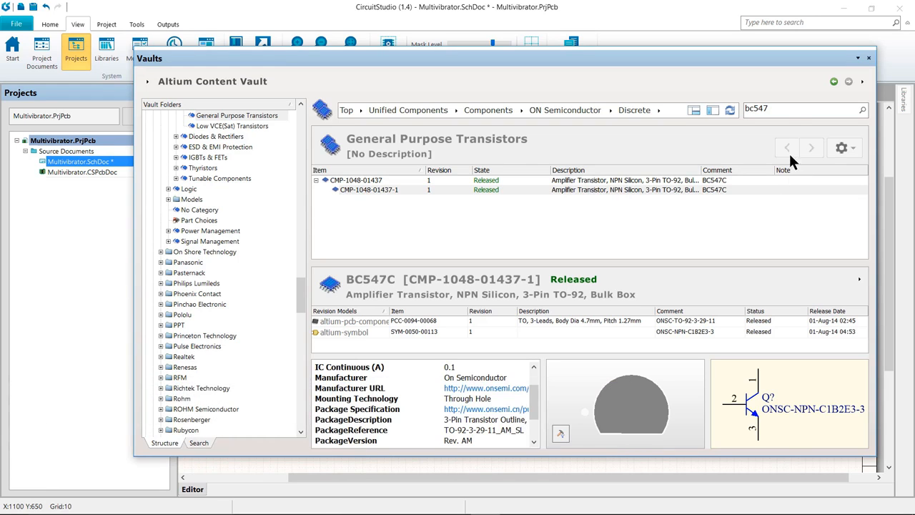
Search the vault for 100k 5% 0805 resistors
{"action": "double_click", "coordinate": [783, 110]}
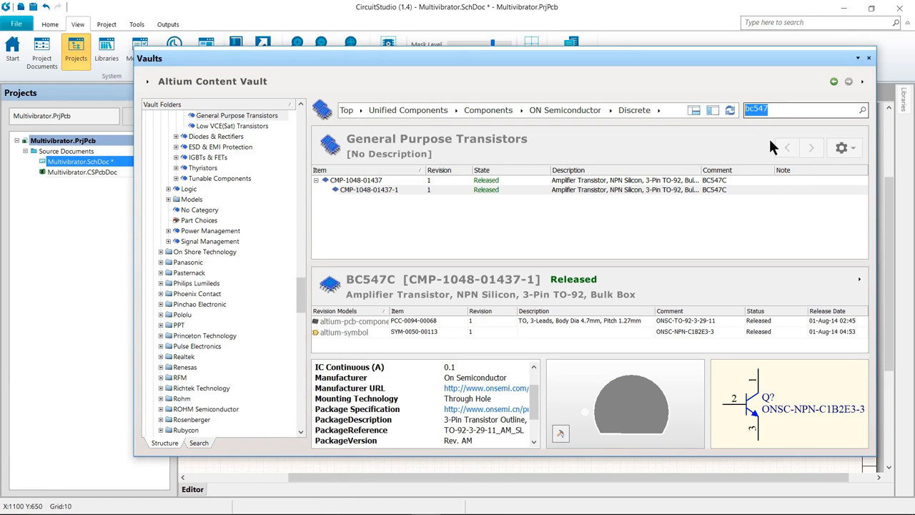
{"action": "type", "text": "100k 5% 0808"}
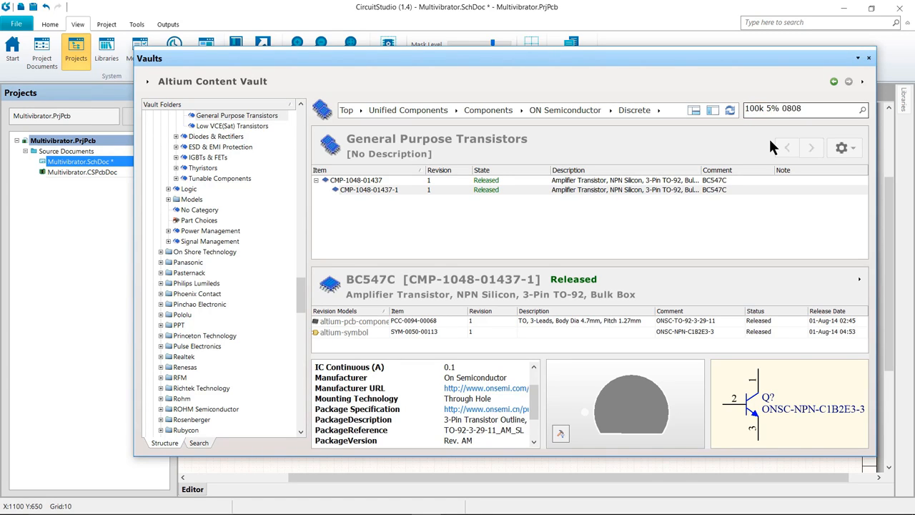
{"action": "key", "text": "BackSpace"}
{"action": "type", "text": "5"}
{"action": "key", "text": "Return"}
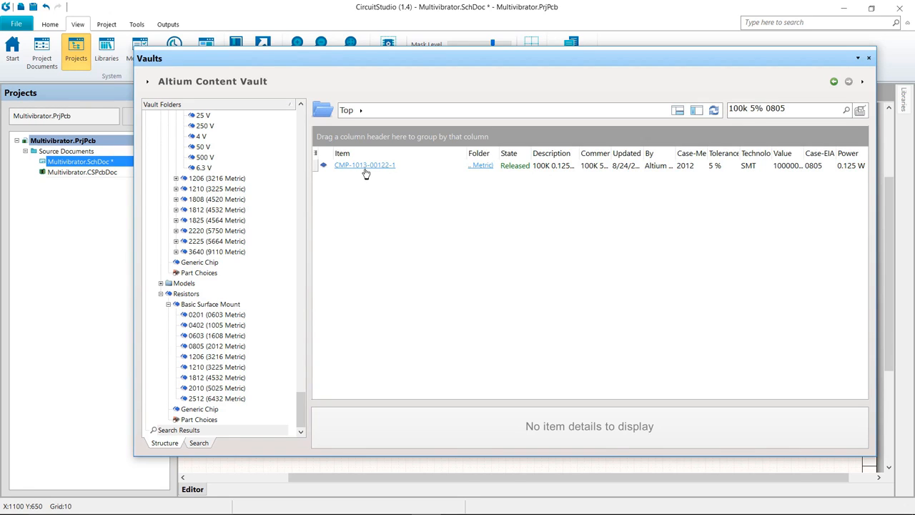
{"action": "left_click", "coordinate": [365, 169]}
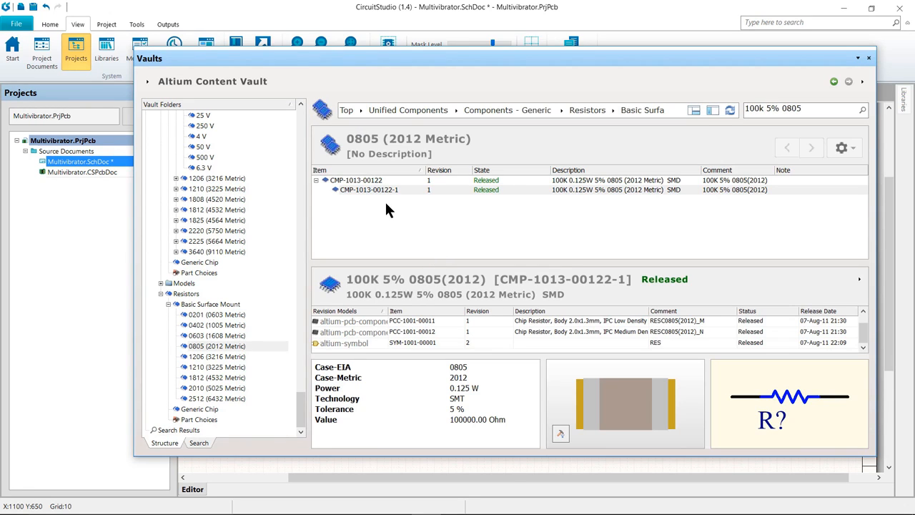
{"action": "left_click", "coordinate": [370, 190]}
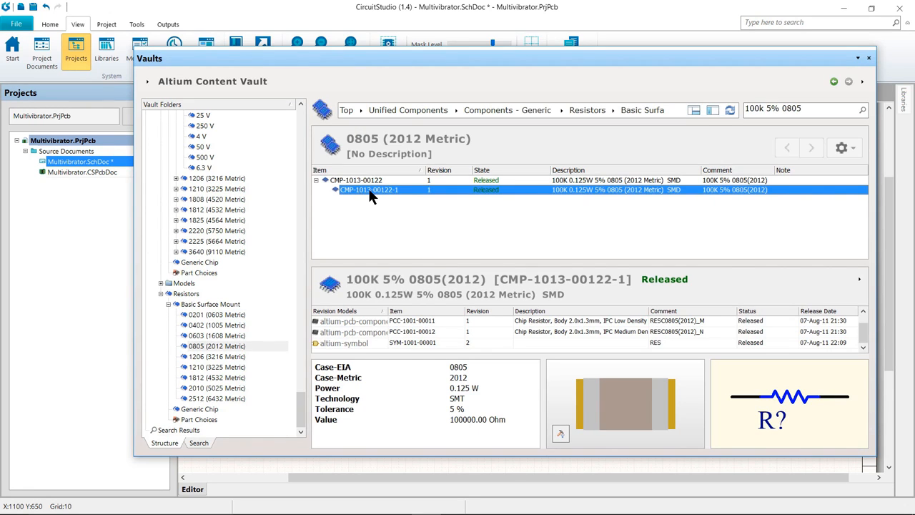
{"action": "right_click", "coordinate": [370, 191]}
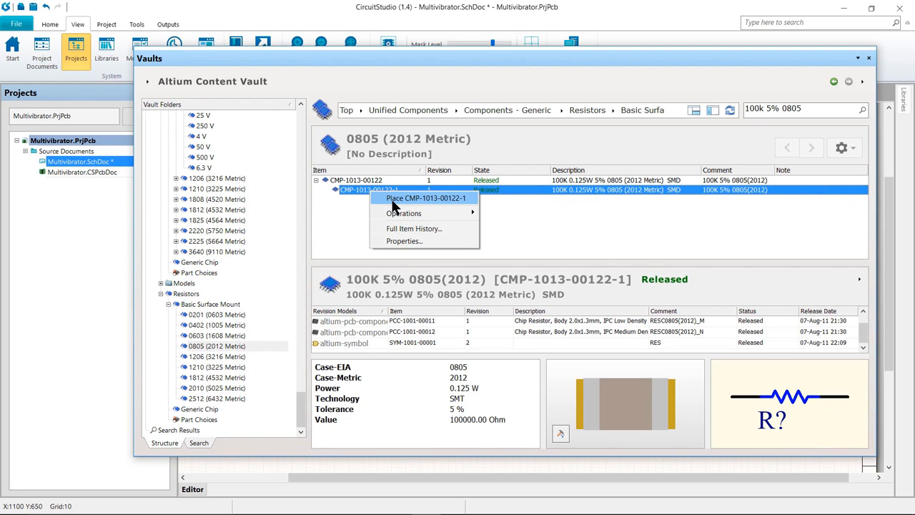
{"action": "left_click", "coordinate": [392, 204]}
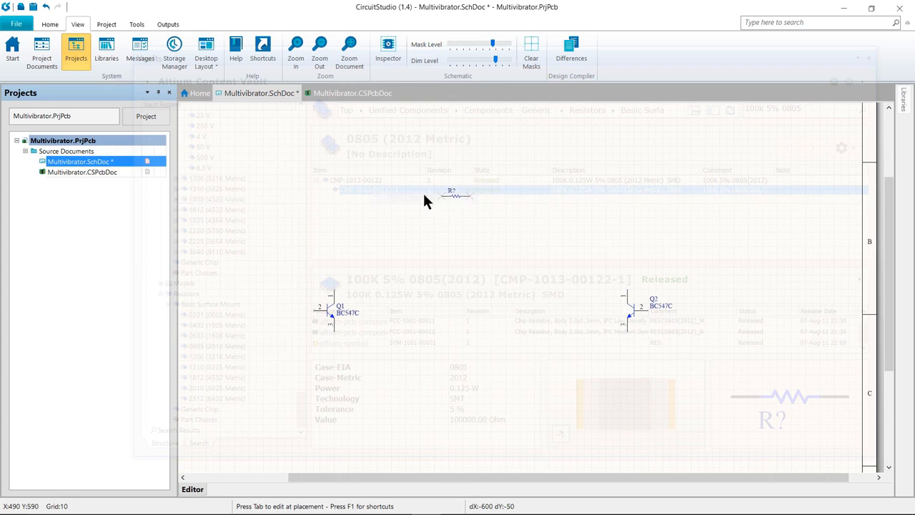
Set the resistor's designator to R1 and choose the RESC0805(2012)_N footprint model
{"action": "key", "text": "Tab"}
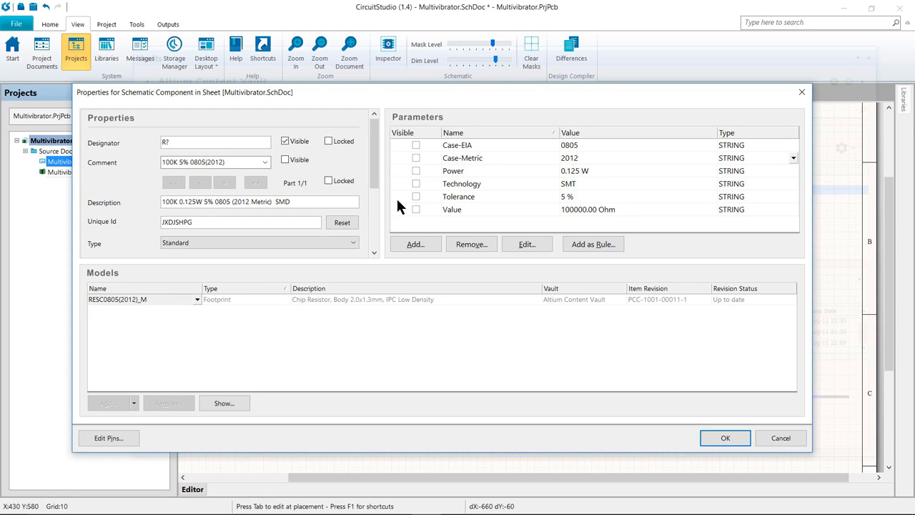
{"action": "key", "text": "BackSpace"}
{"action": "type", "text": "1"}
{"action": "left_click", "coordinate": [197, 300]}
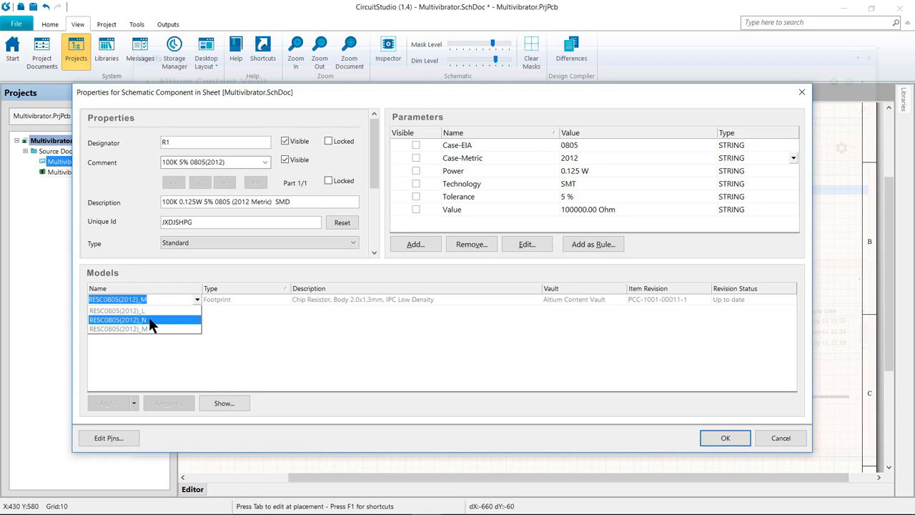
{"action": "left_click", "coordinate": [150, 319]}
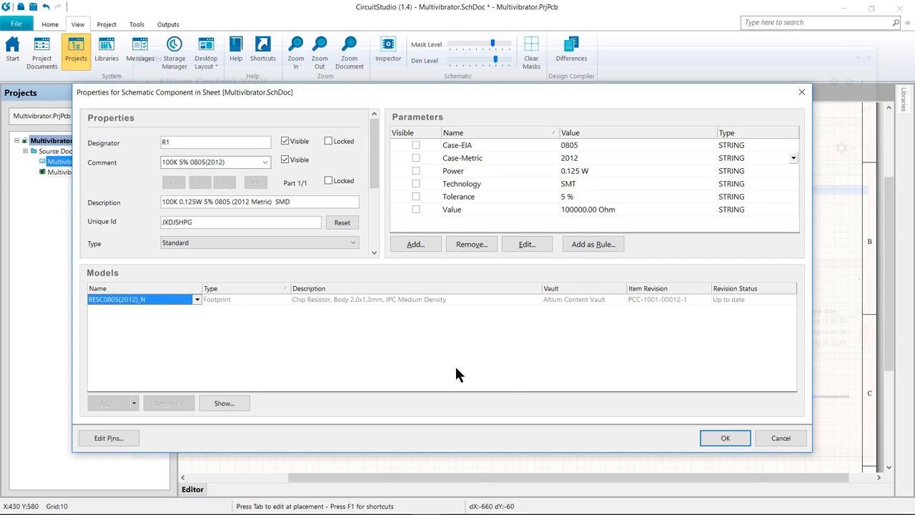
{"action": "left_click", "coordinate": [717, 438]}
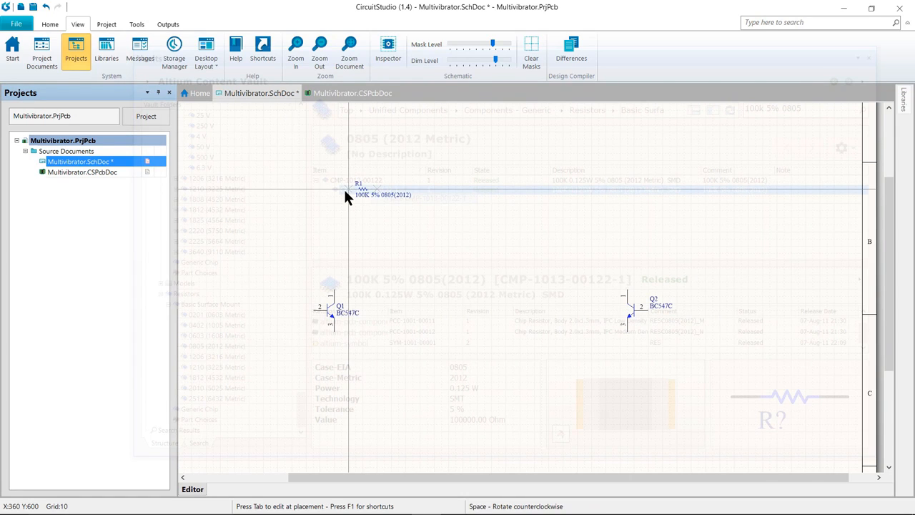
Rotate the resistor upright, place R1 above Q1 and R2 above Q2 at the top of the sheet, then end placement
{"action": "key", "text": "space"}
{"action": "key", "text": "space"}
{"action": "key", "text": "space"}
{"action": "key", "text": "space"}
{"action": "key", "text": "space"}
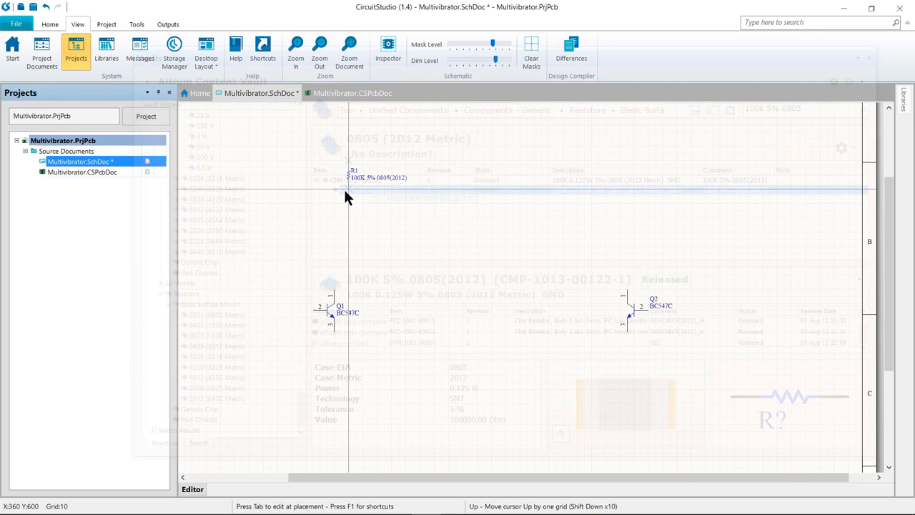
{"action": "left_click", "coordinate": [263, 150]}
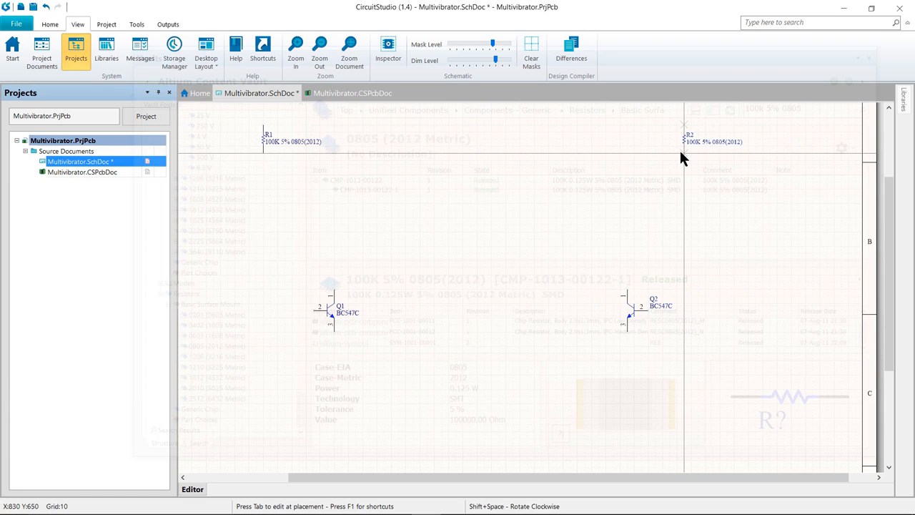
{"action": "left_click", "coordinate": [681, 152]}
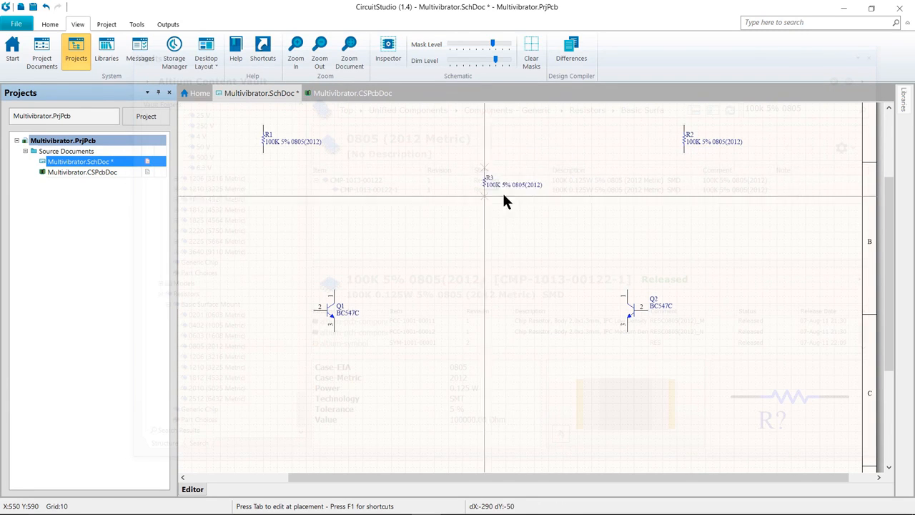
{"action": "key", "text": "Home"}
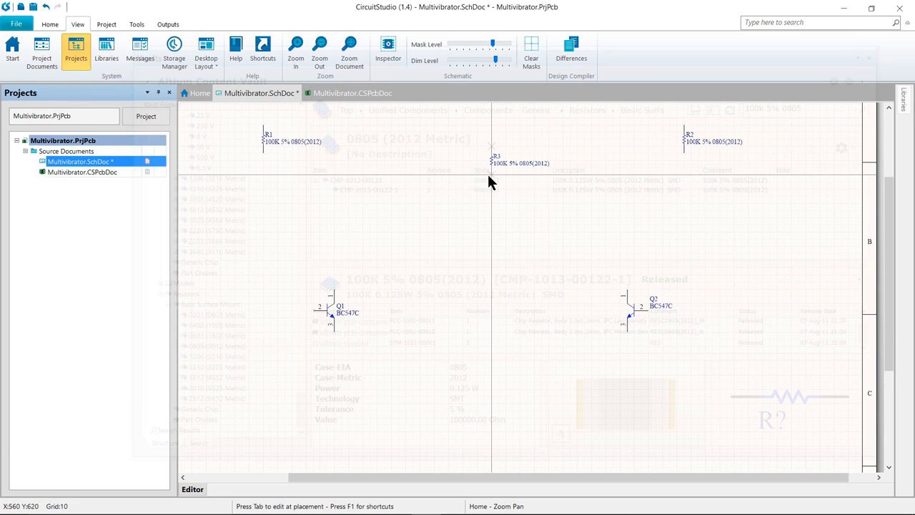
{"action": "key", "text": "Left"}
{"action": "key", "text": "Right"}
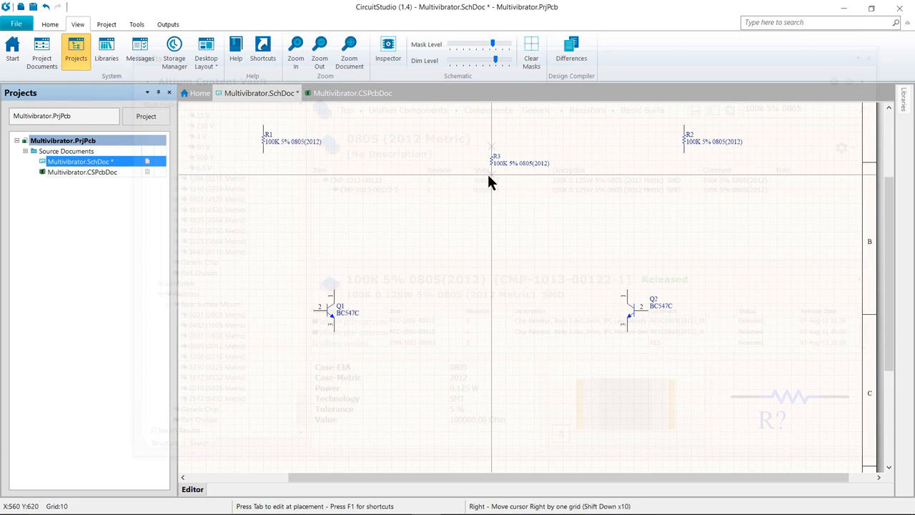
{"action": "key", "text": "Up"}
{"action": "key", "text": "Down"}
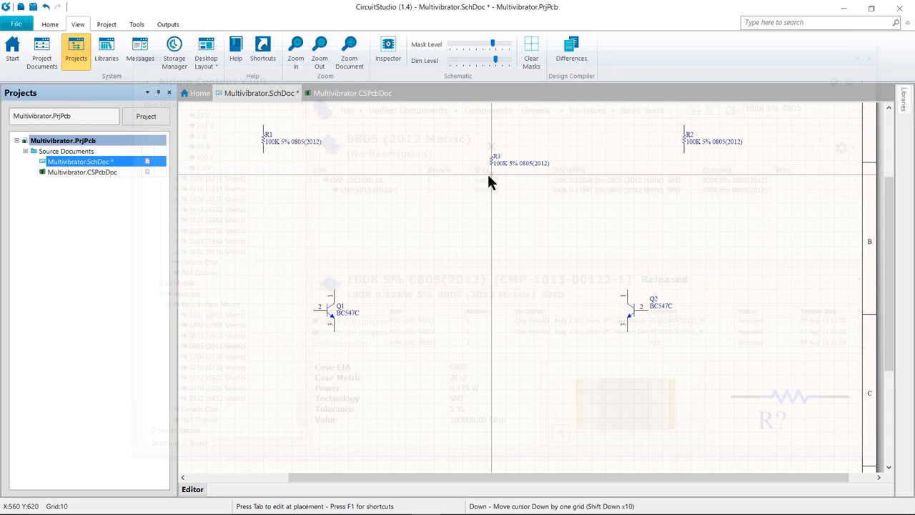
{"action": "key", "text": "Escape"}
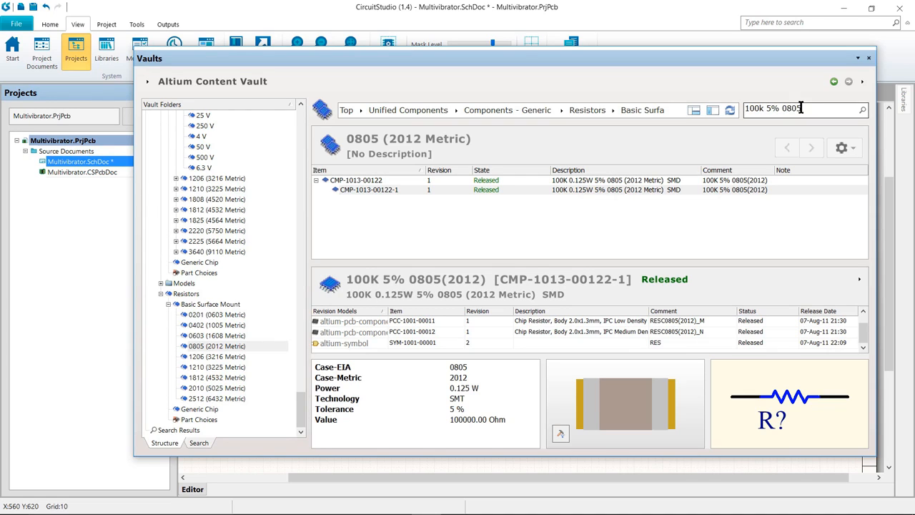
Search the vault for 1k 5% 0805 resistors
{"action": "left_click_drag", "start_coordinate": [764, 108], "coordinate": [723, 109]}
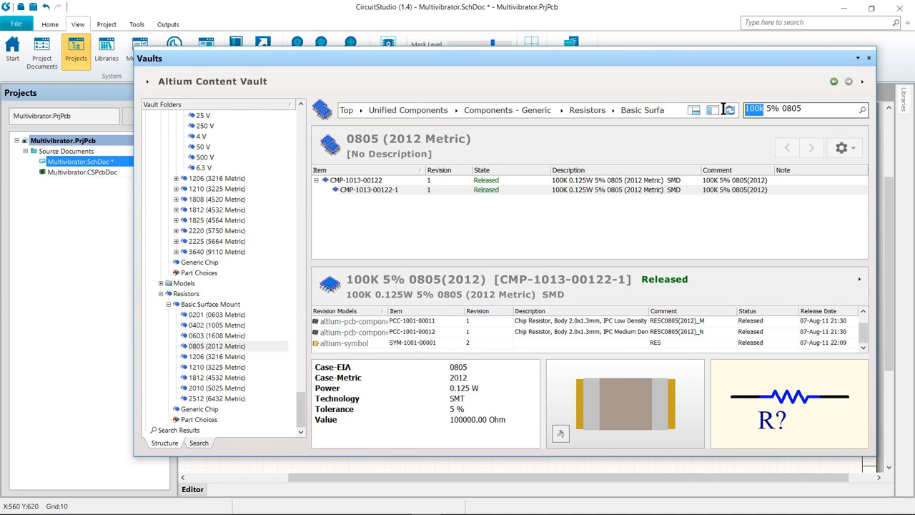
{"action": "key", "text": "BackSpace"}
{"action": "type", "text": "1k"}
{"action": "key", "text": "Return"}
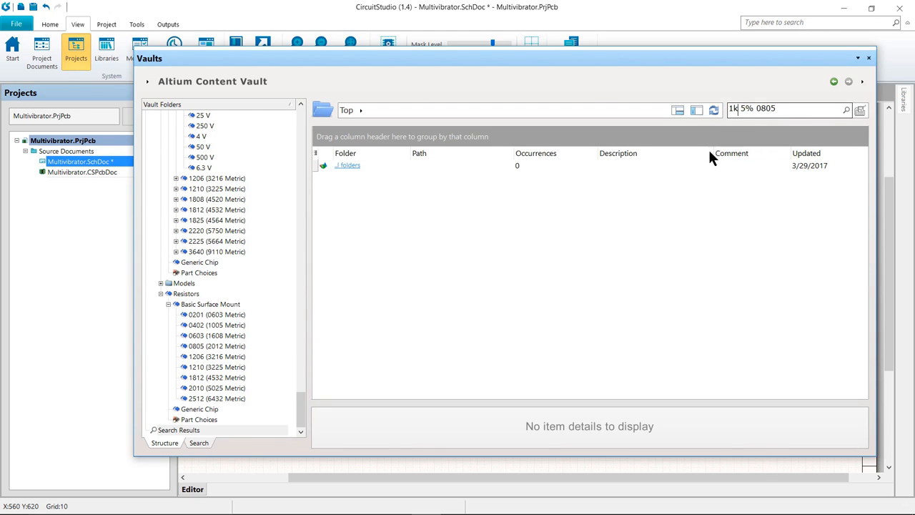
{"action": "left_click", "coordinate": [352, 165]}
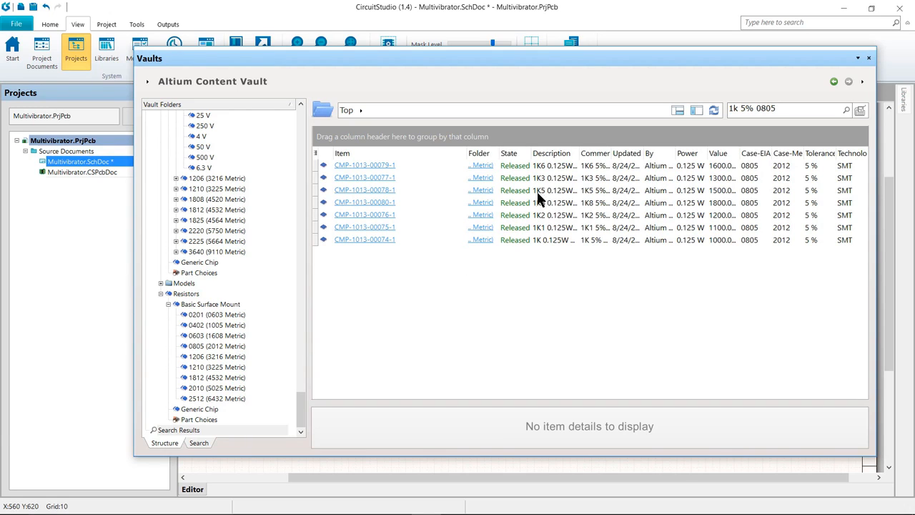
{"action": "left_click_drag", "start_coordinate": [578, 155], "coordinate": [618, 155]}
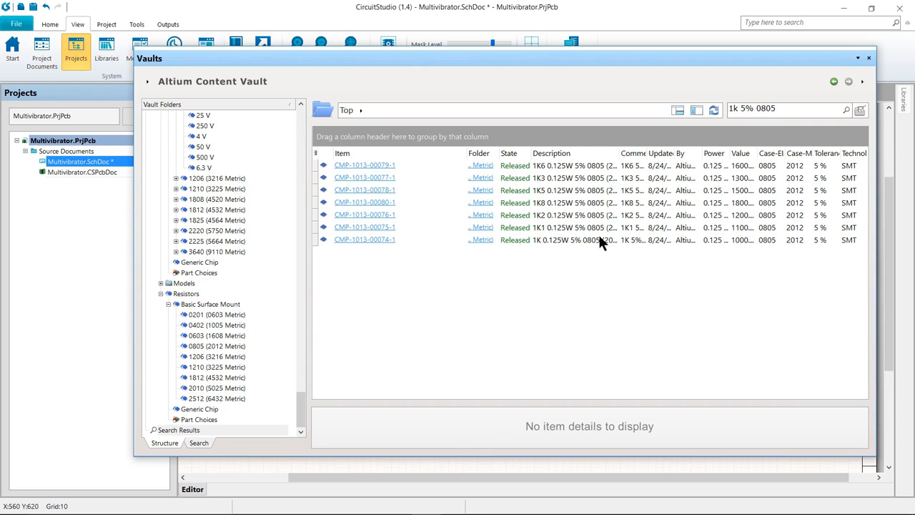
{"action": "left_click", "coordinate": [381, 240]}
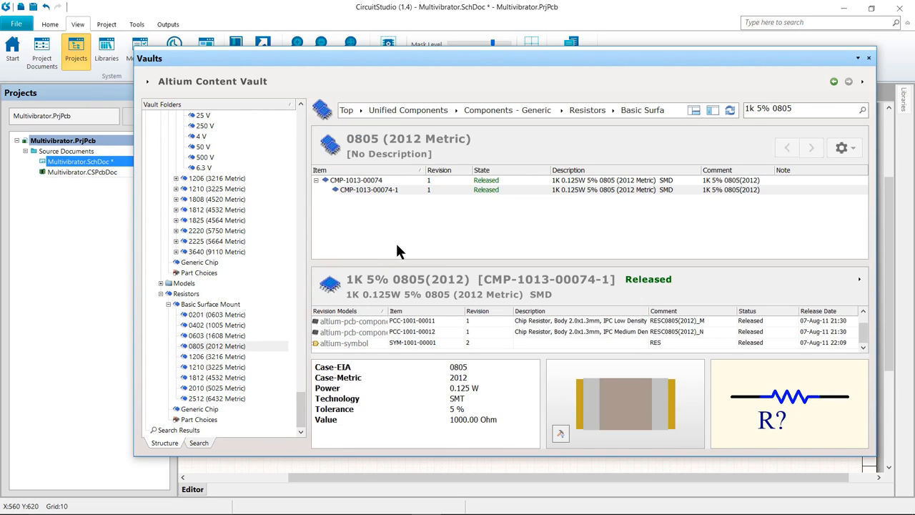
{"action": "right_click", "coordinate": [374, 191]}
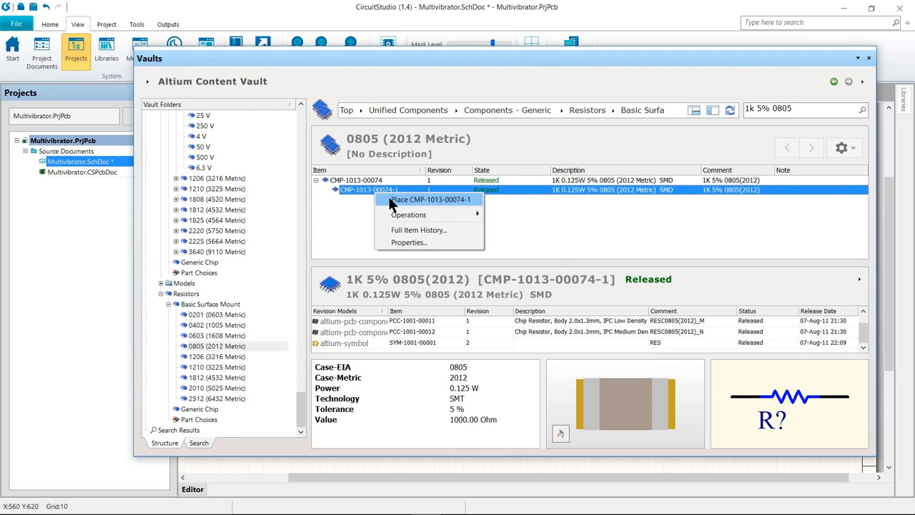
{"action": "left_click", "coordinate": [392, 200]}
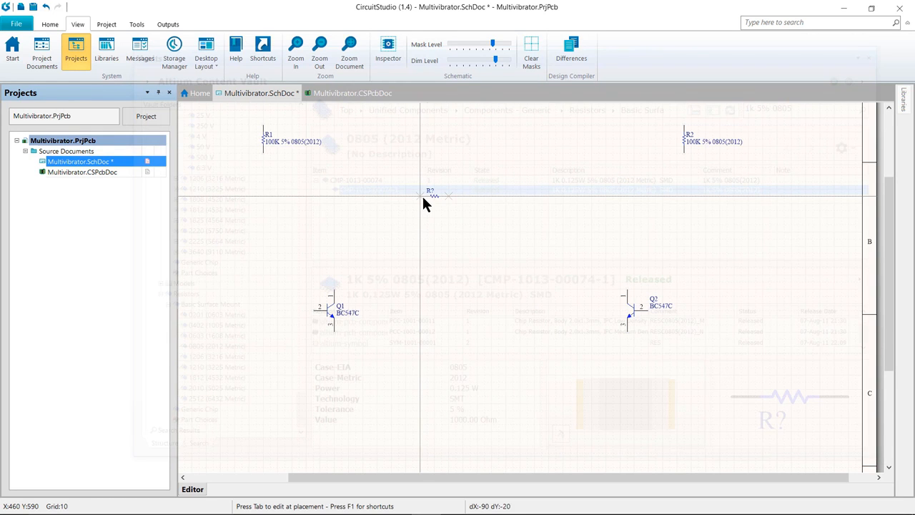
Set the resistor's designator to R3 and choose the RESC0805(2012)_N footprint model
{"action": "key", "text": "Tab"}
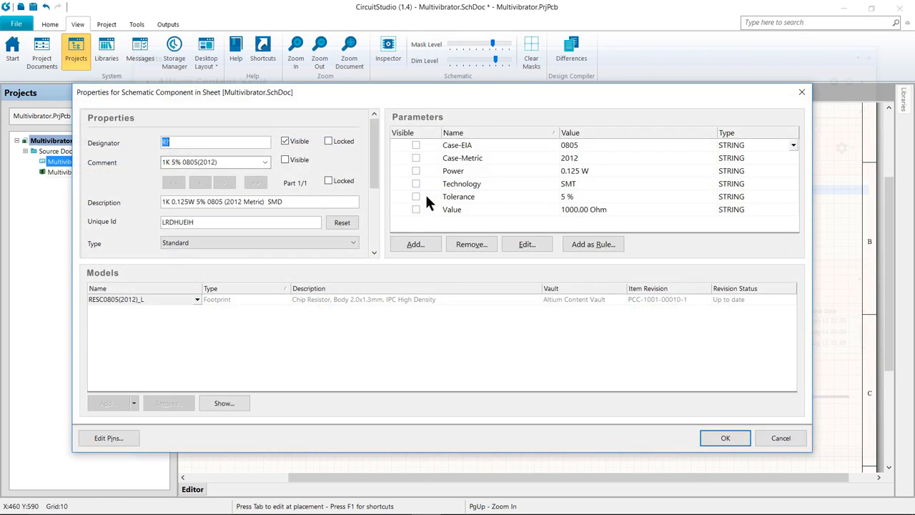
{"action": "type", "text": "R3"}
{"action": "left_click", "coordinate": [194, 299]}
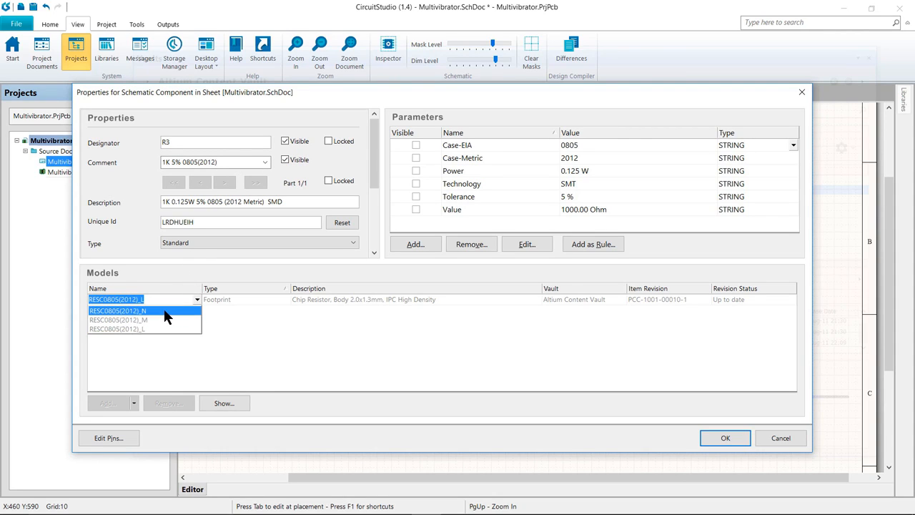
{"action": "left_click", "coordinate": [166, 312]}
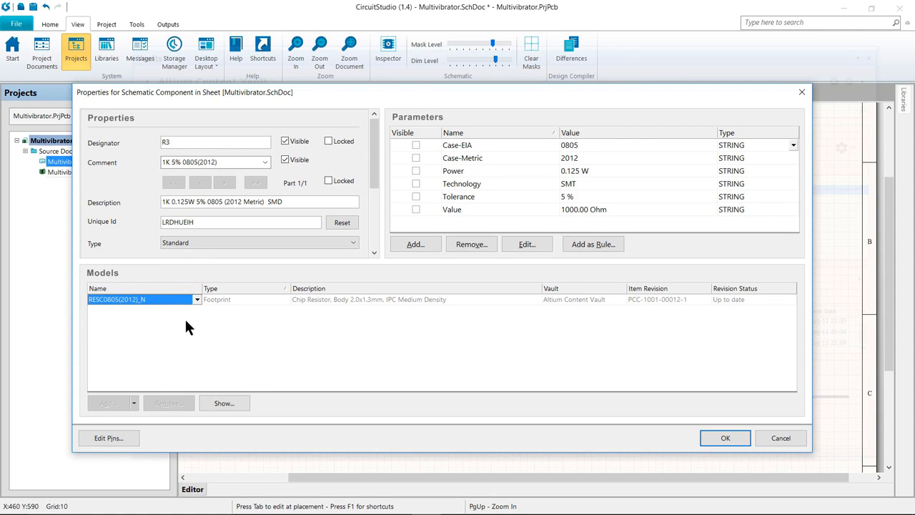
{"action": "left_click", "coordinate": [724, 437]}
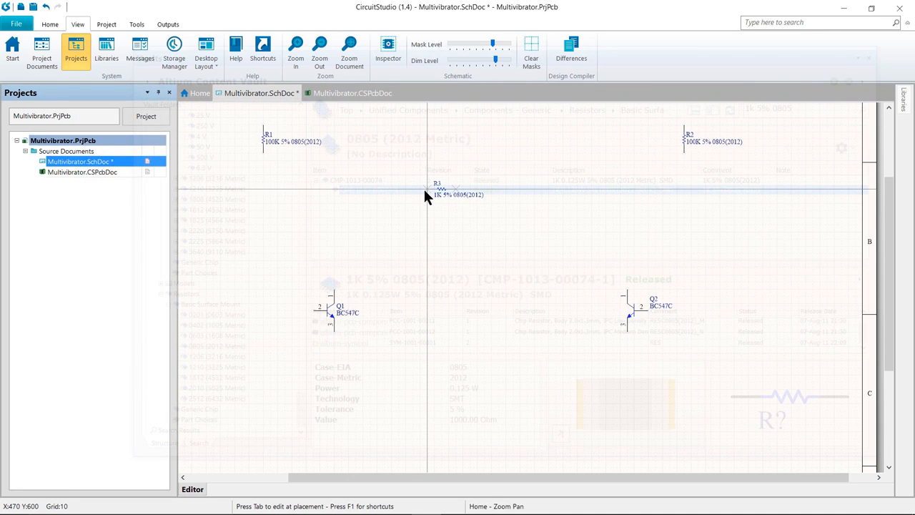
Rotate the resistor upright and place R3 beside R2 and R4 beside R1, then end placement
{"action": "key", "text": "space"}
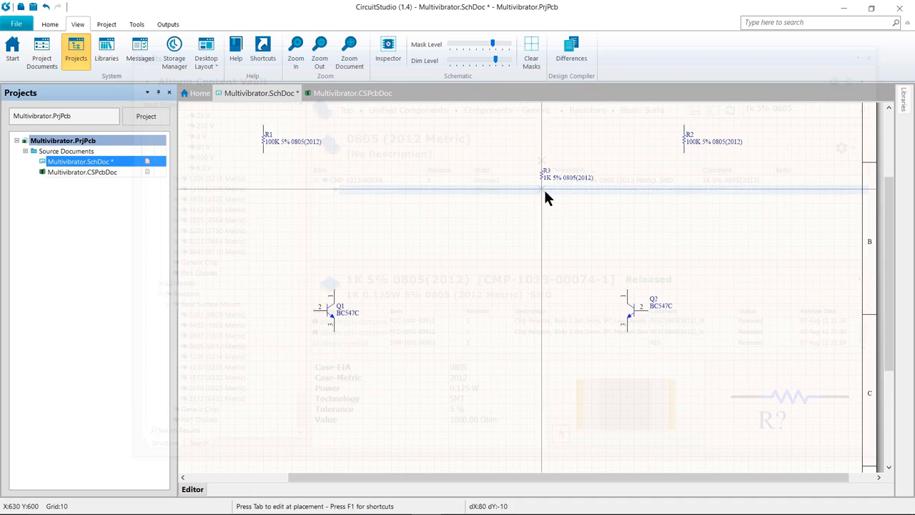
{"action": "left_click", "coordinate": [628, 160]}
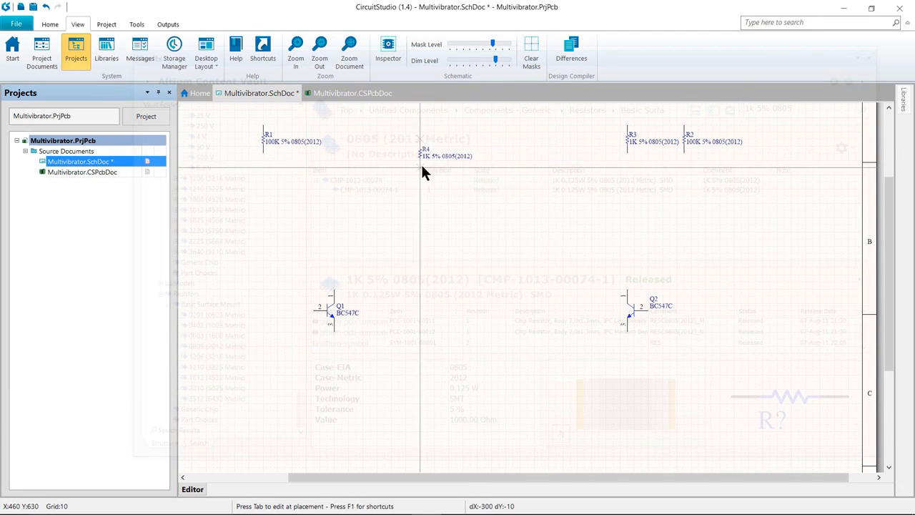
{"action": "key", "text": "Left"}
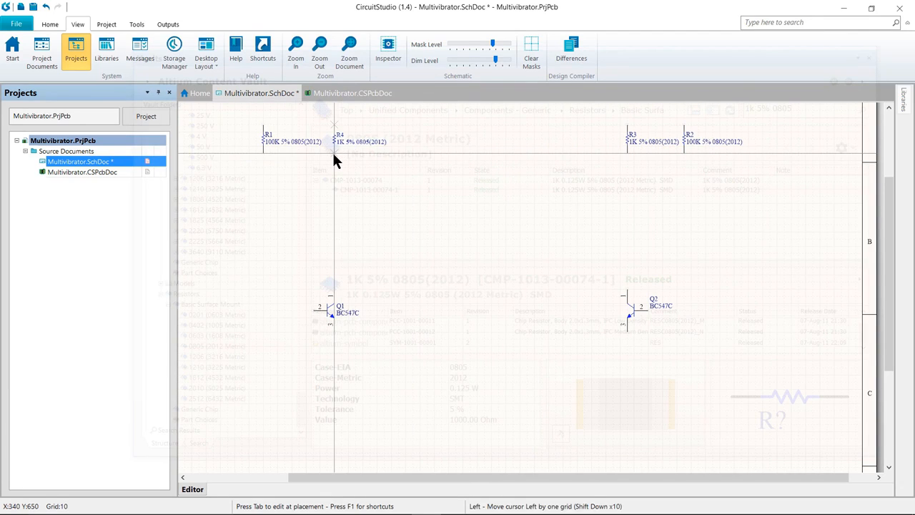
{"action": "left_click", "coordinate": [334, 153]}
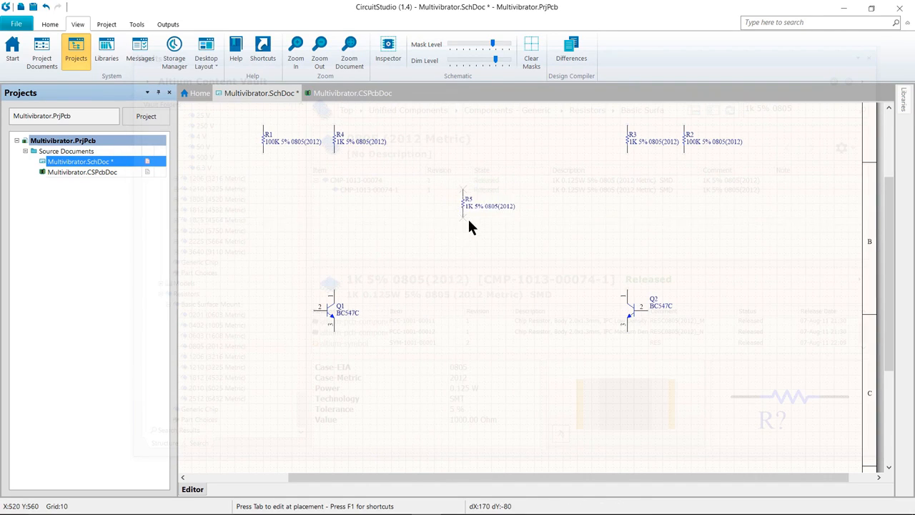
{"action": "key", "text": "Home"}
{"action": "key", "text": "Left"}
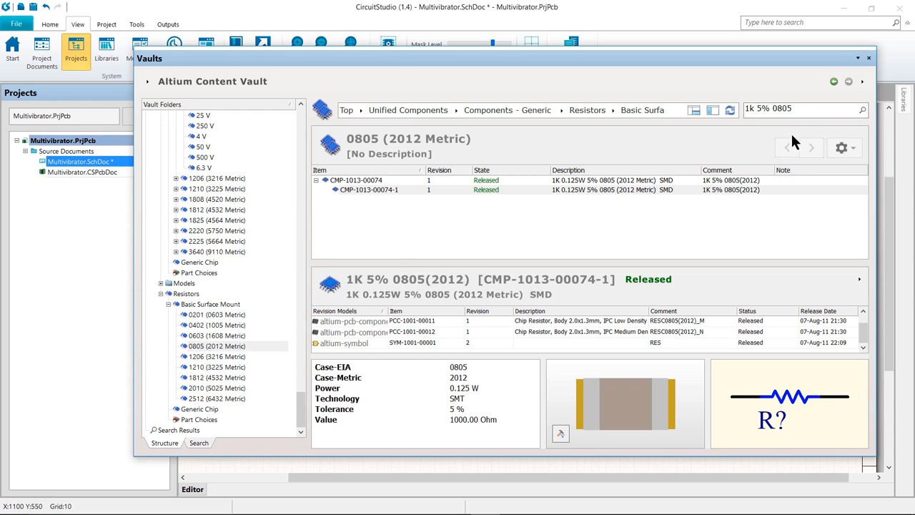
{"action": "left_click_drag", "start_coordinate": [801, 110], "coordinate": [664, 110]}
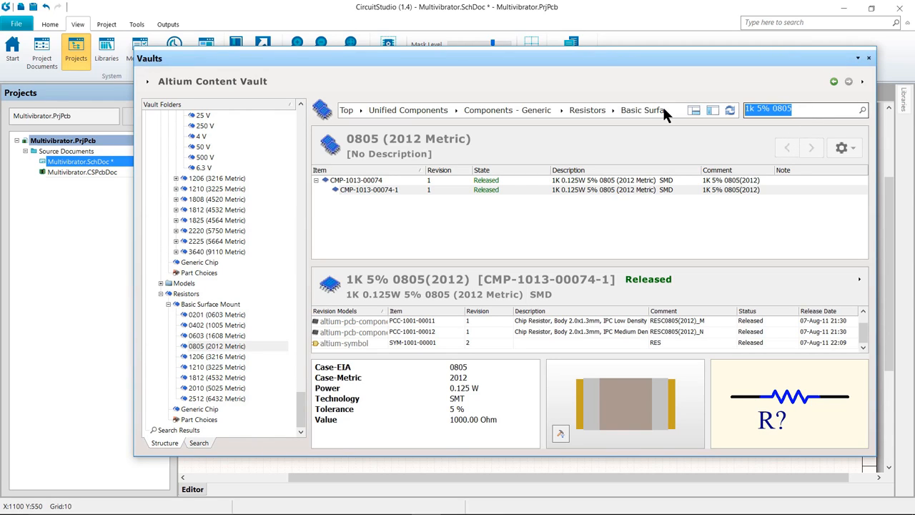
{"action": "type", "text": "22n"}
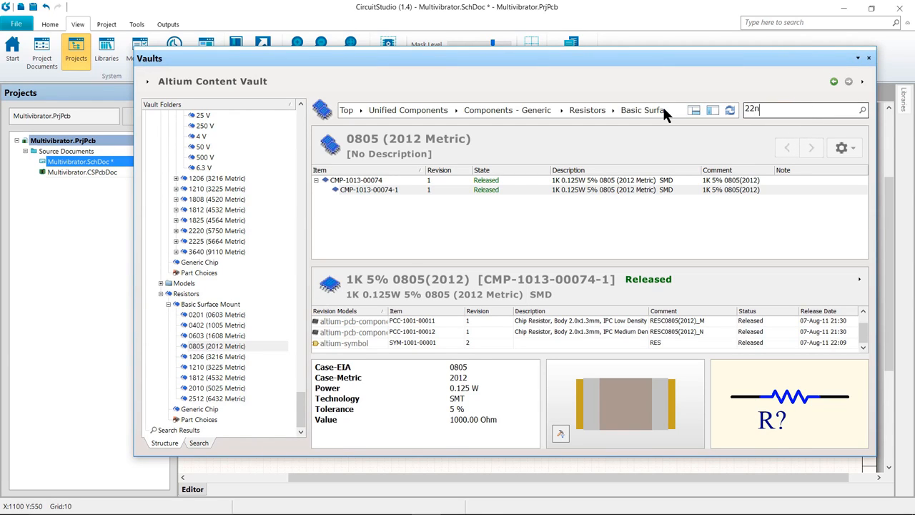
{"action": "type", "text": "F 16V 0805"}
{"action": "key", "text": "Return"}
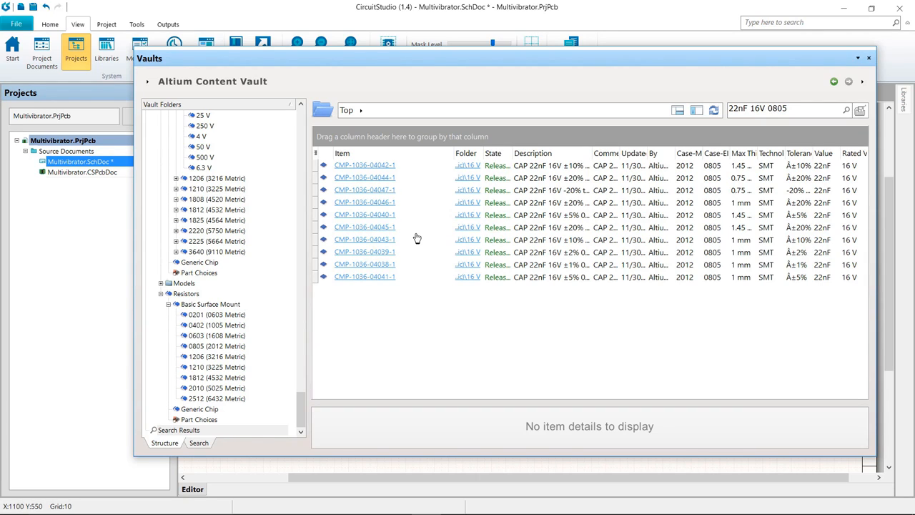
{"action": "left_click", "coordinate": [379, 167]}
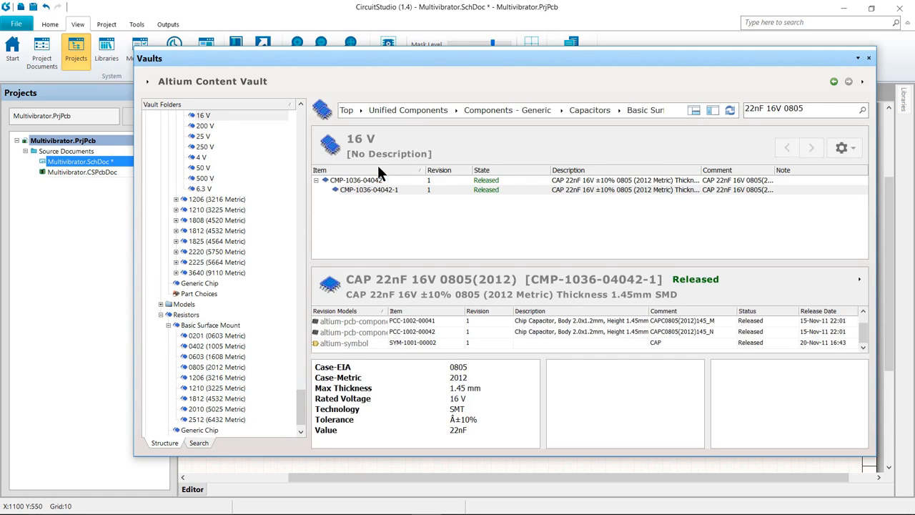
{"action": "left_click", "coordinate": [380, 195]}
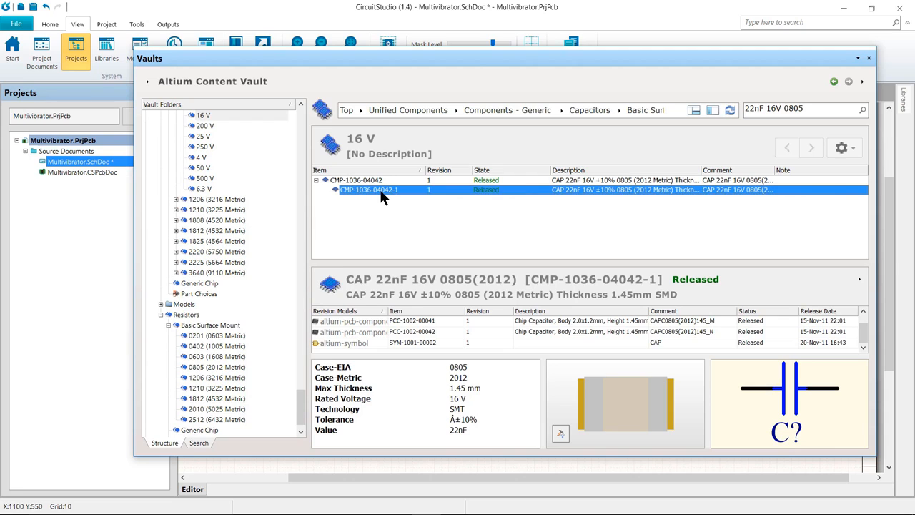
{"action": "right_click", "coordinate": [381, 192]}
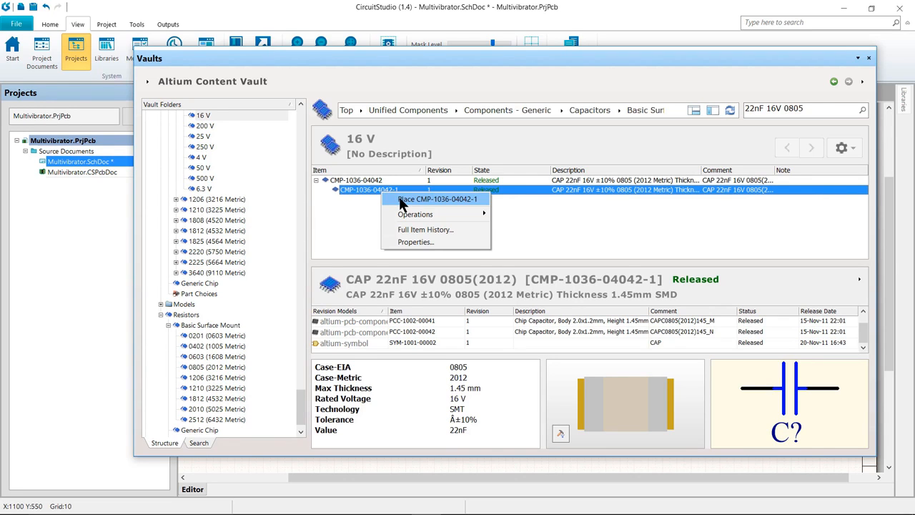
{"action": "left_click", "coordinate": [401, 201]}
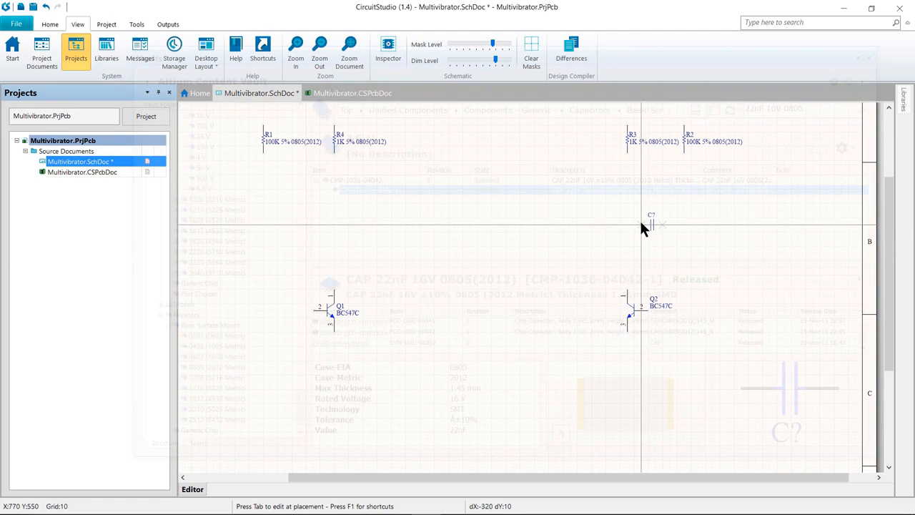
{"action": "key", "text": "End"}
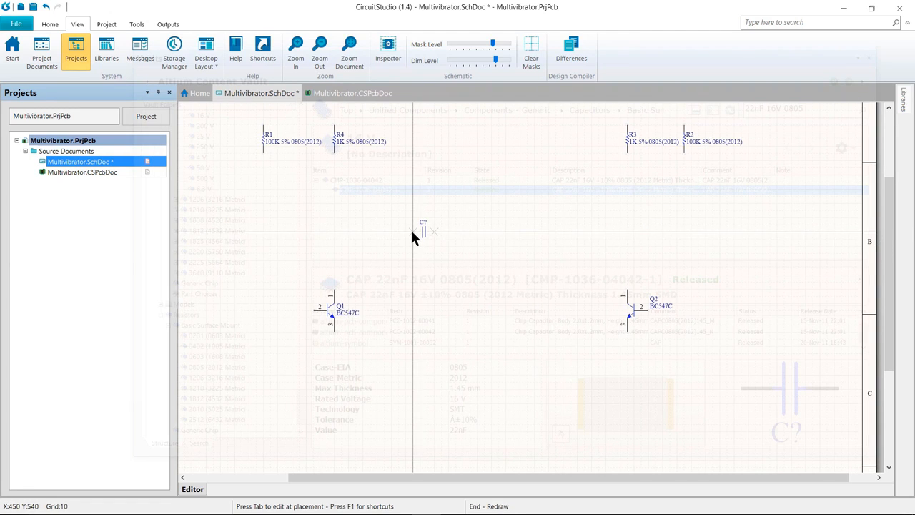
{"action": "key", "text": "Home"}
{"action": "key", "text": "Left"}
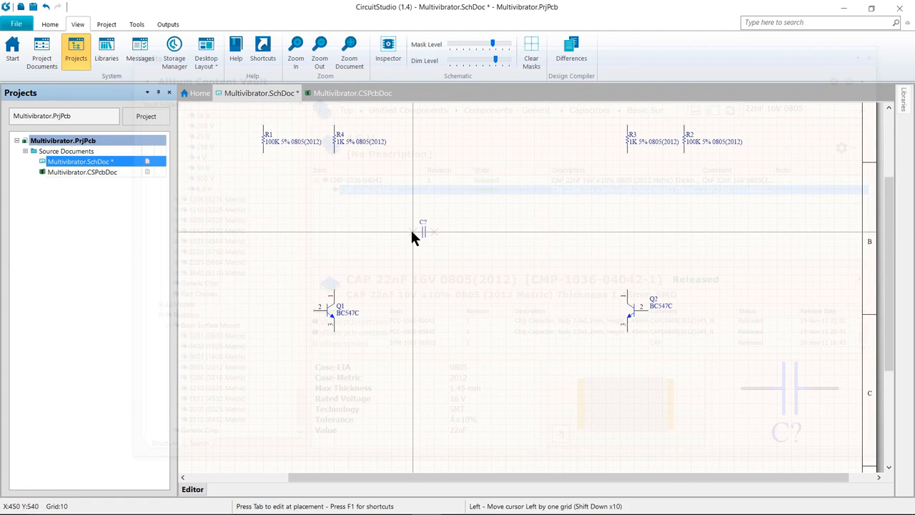
{"action": "key", "text": "Tab"}
{"action": "type", "text": "C7"}
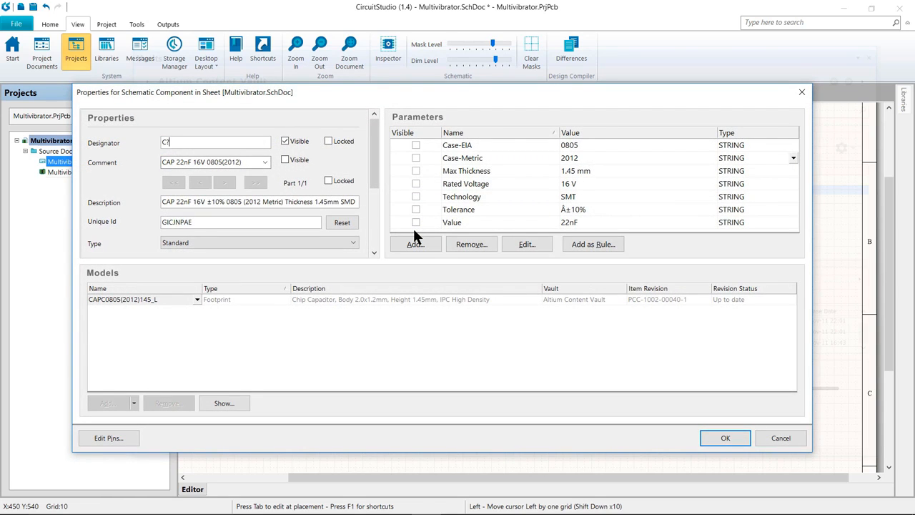
{"action": "key", "text": "BackSpace"}
{"action": "type", "text": "1"}
{"action": "left_click", "coordinate": [198, 300]}
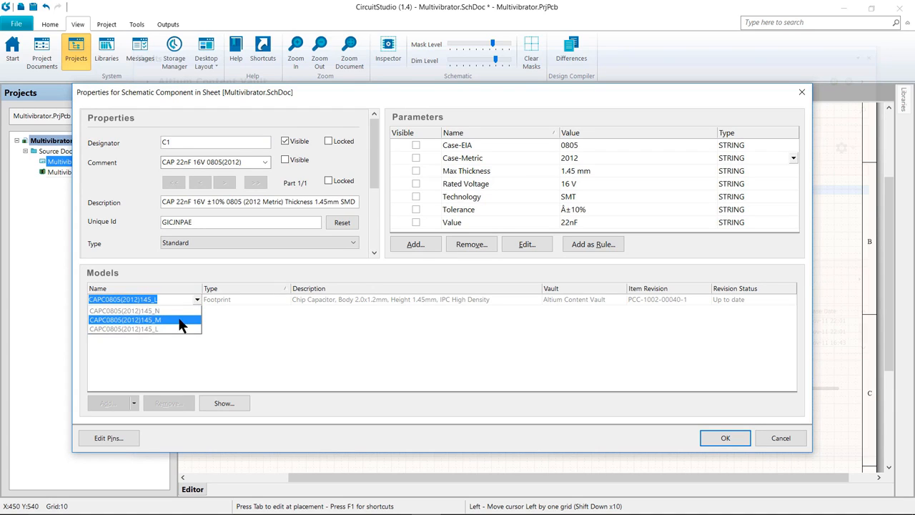
{"action": "left_click", "coordinate": [176, 310]}
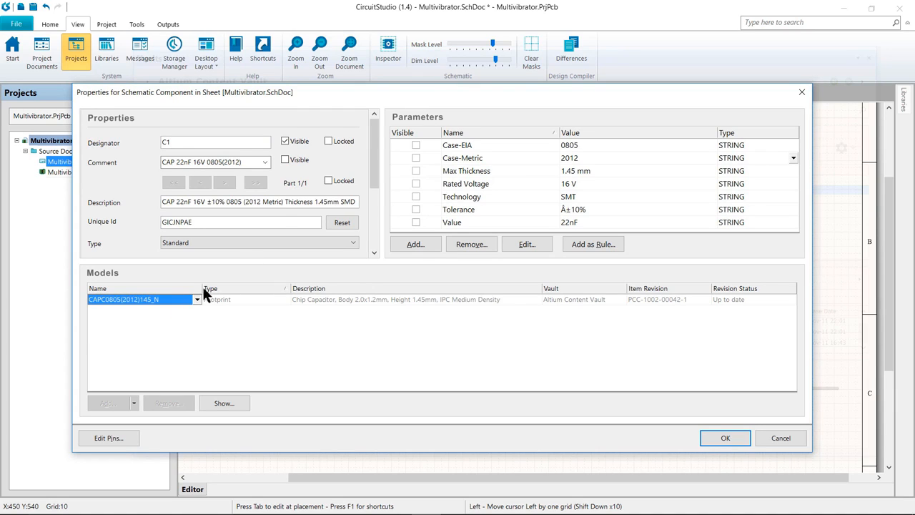
{"action": "left_click", "coordinate": [284, 160]}
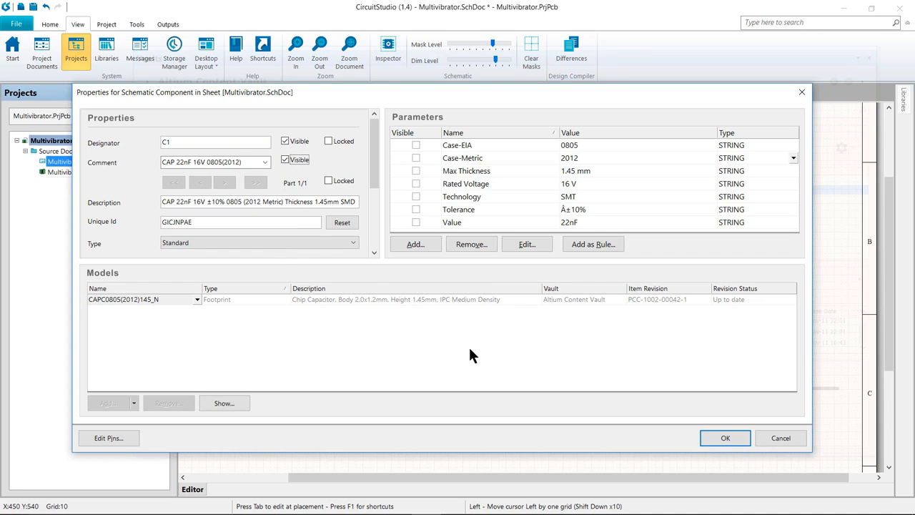
{"action": "left_click", "coordinate": [725, 437]}
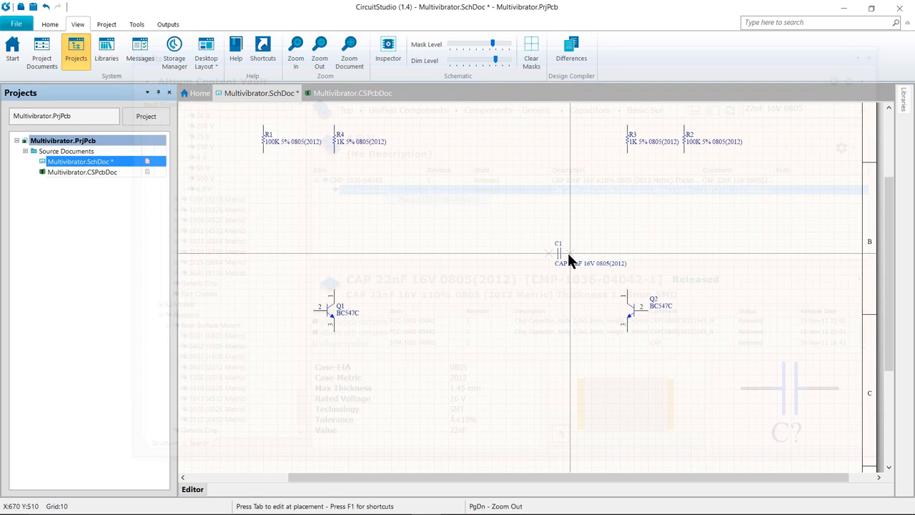
Place C1 between the transistors toward the right and C2 toward the left, then end placement
{"action": "left_click", "coordinate": [569, 253]}
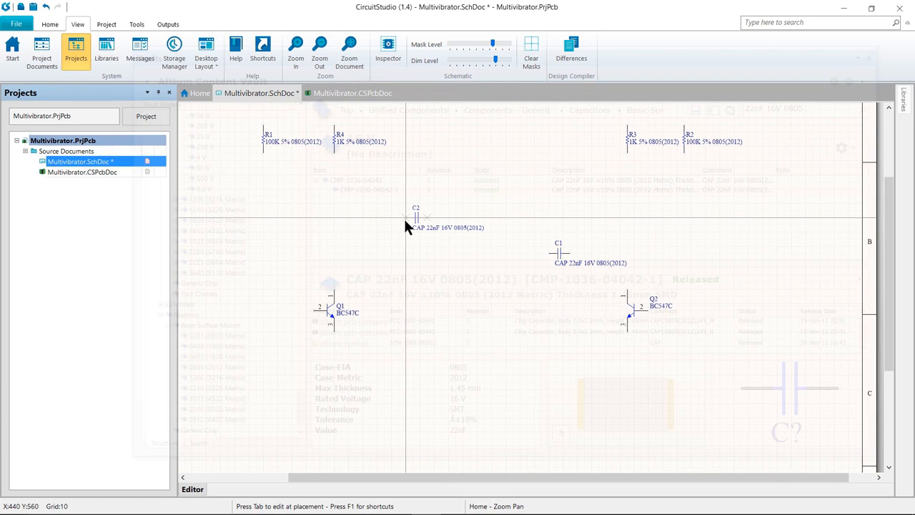
{"action": "left_click", "coordinate": [405, 222]}
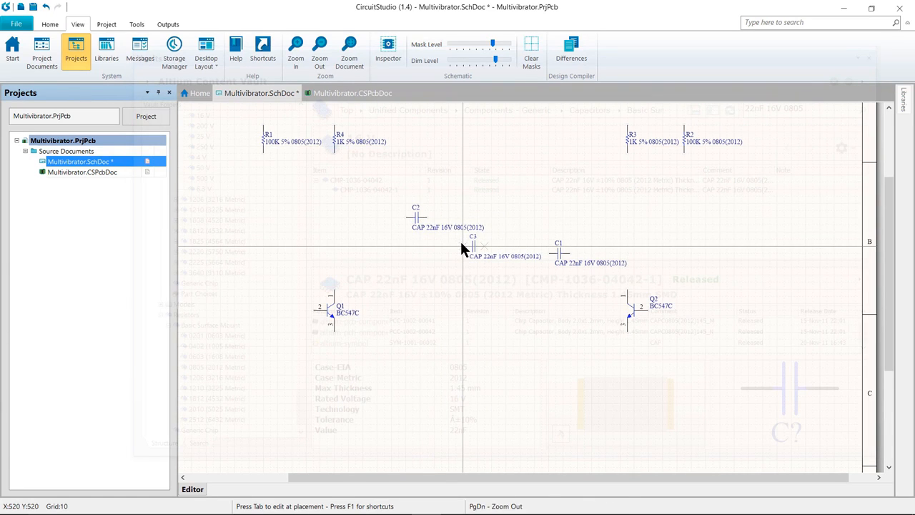
{"action": "key", "text": "Escape"}
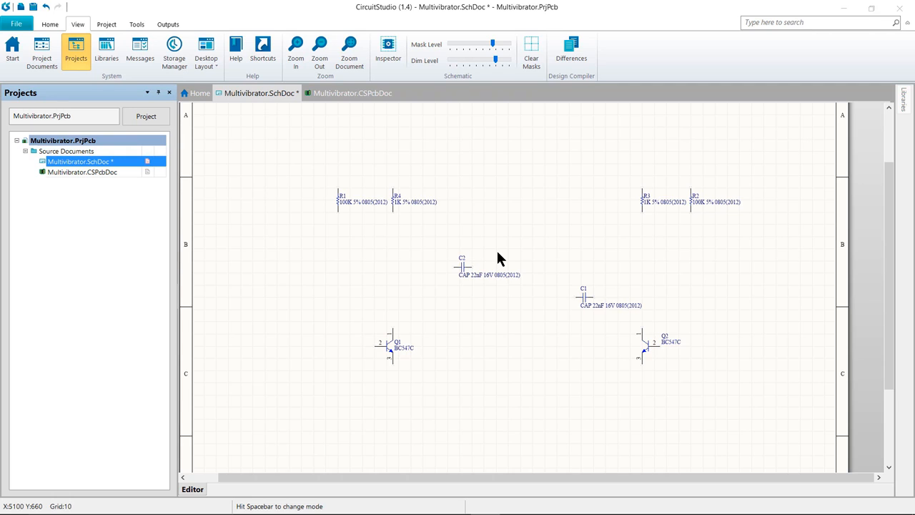
In the Libraries panel, switch to Miscellaneous Connectors.IntLib, filter for header and start placing the Header, 2-Pin part
{"action": "left_click", "coordinate": [904, 102]}
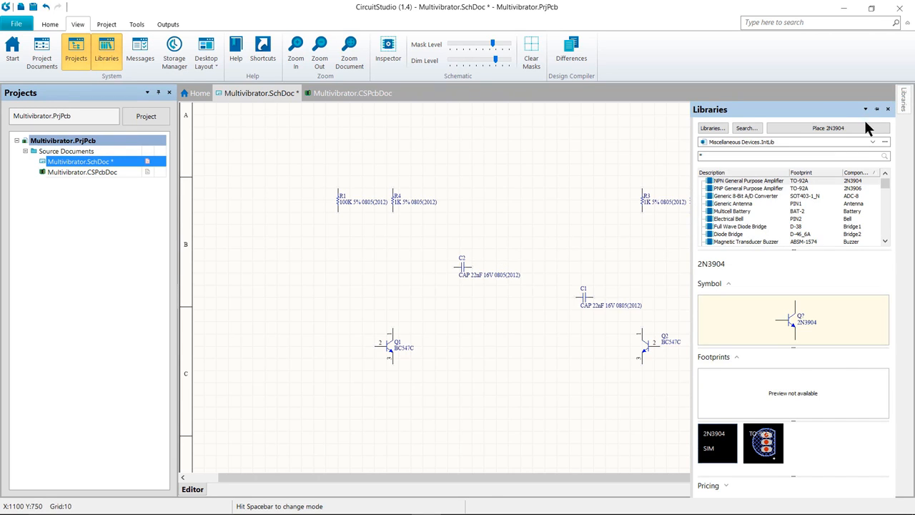
{"action": "left_click", "coordinate": [869, 142]}
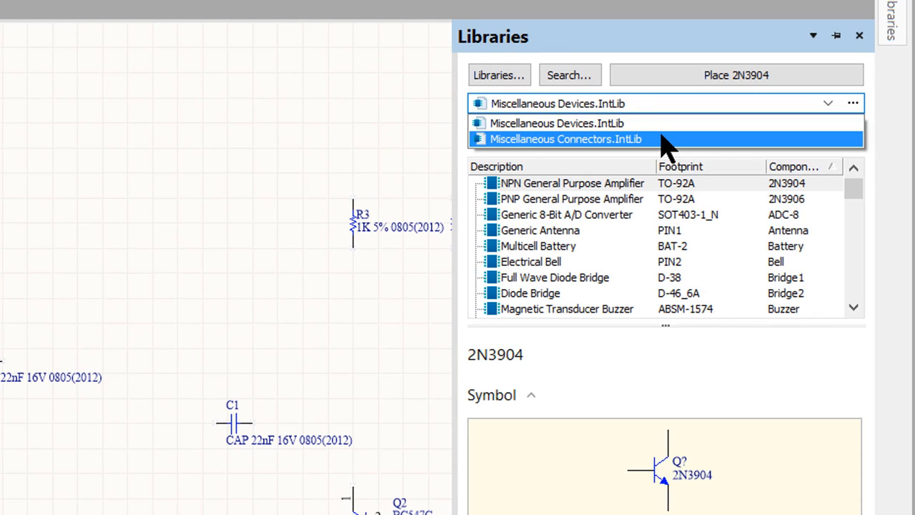
{"action": "left_click", "coordinate": [665, 139]}
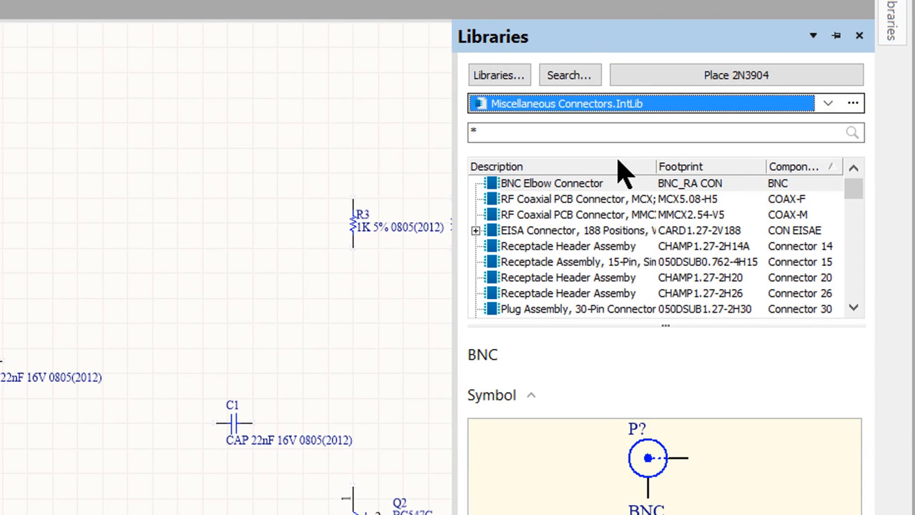
{"action": "left_click", "coordinate": [586, 132]}
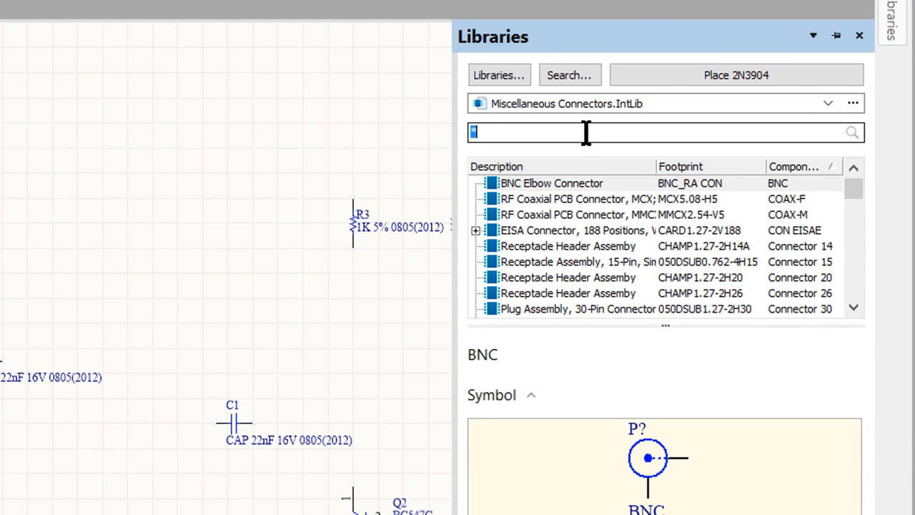
{"action": "type", "text": "header"}
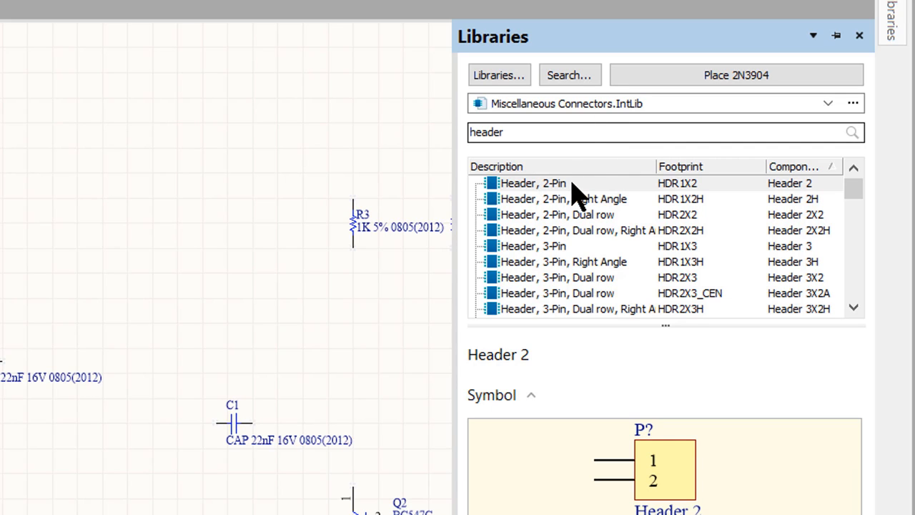
{"action": "left_click_drag", "start_coordinate": [536, 185], "coordinate": [509, 182]}
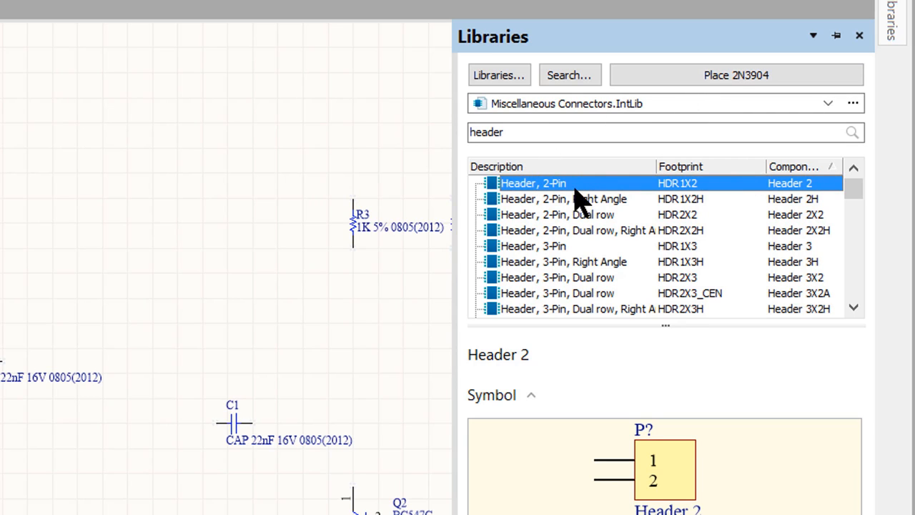
{"action": "left_click", "coordinate": [712, 75]}
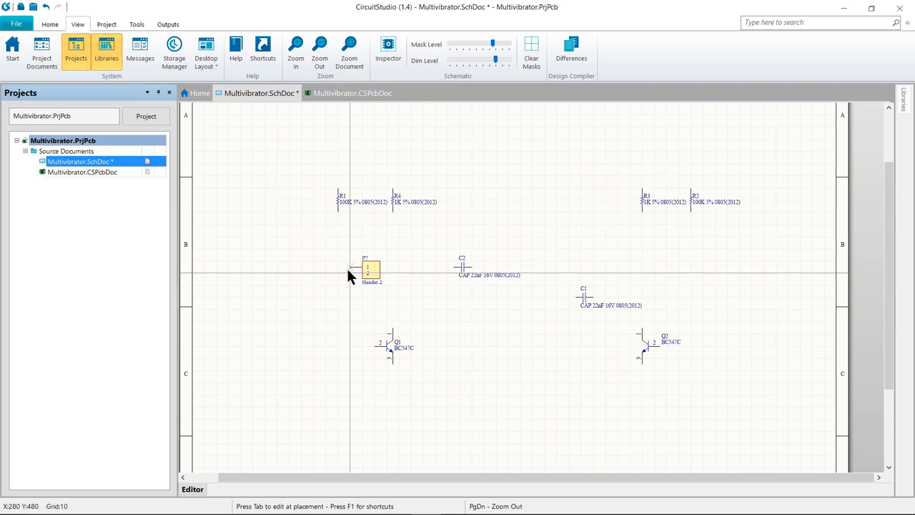
Set the header's designator to Y1 before placing it
{"action": "key", "text": "End"}
{"action": "key", "text": "Home"}
{"action": "key", "text": "Tab"}
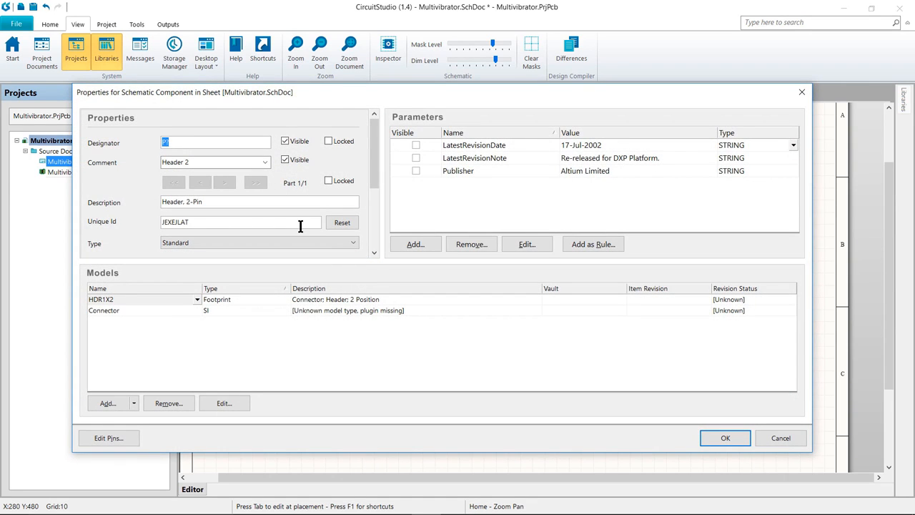
{"action": "type", "text": "Y1"}
{"action": "left_click", "coordinate": [715, 437]}
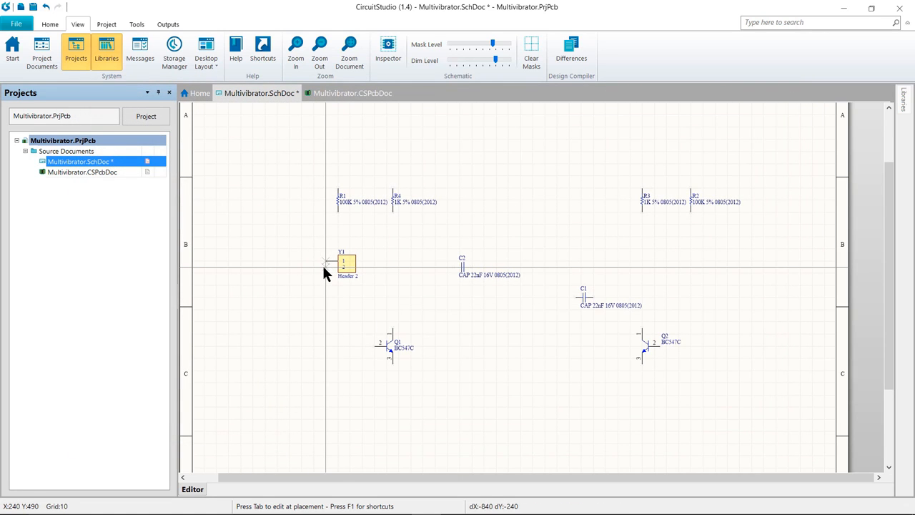
Flip the header horizontally and place Y1 at the left of the sheet, then end placement
{"action": "key", "text": "x"}
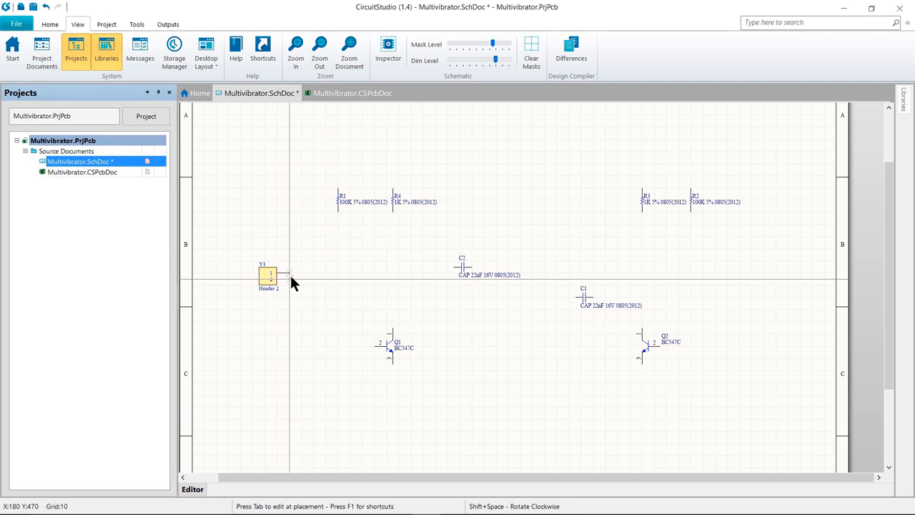
{"action": "left_click", "coordinate": [290, 278]}
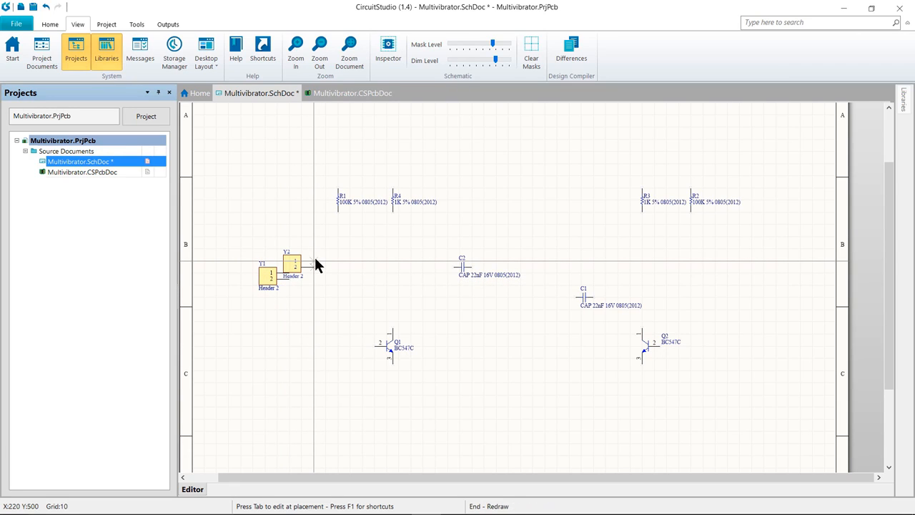
{"action": "key", "text": "Escape"}
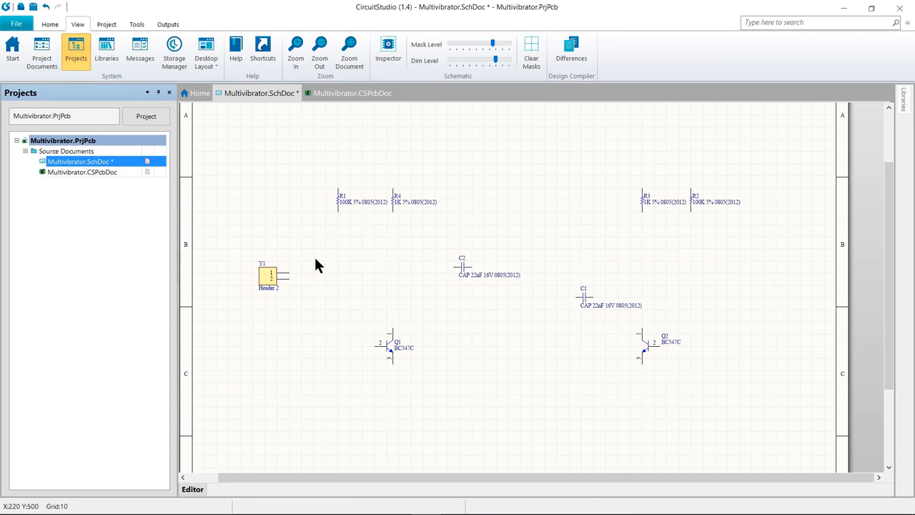
Save the schematic and move the Y1 header slightly up and to the left
{"action": "key", "text": "ctrl+s"}
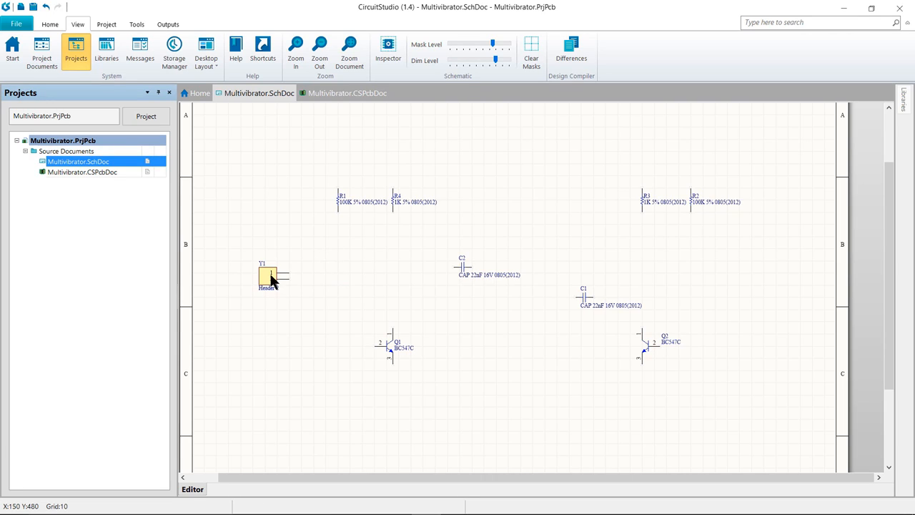
{"action": "mouse_move", "coordinate": [274, 277]}
{"action": "left_mouse_down"}
{"action": "mouse_move", "coordinate": [291, 261]}
{"action": "mouse_move", "coordinate": [287, 270]}
{"action": "left_mouse_up"}
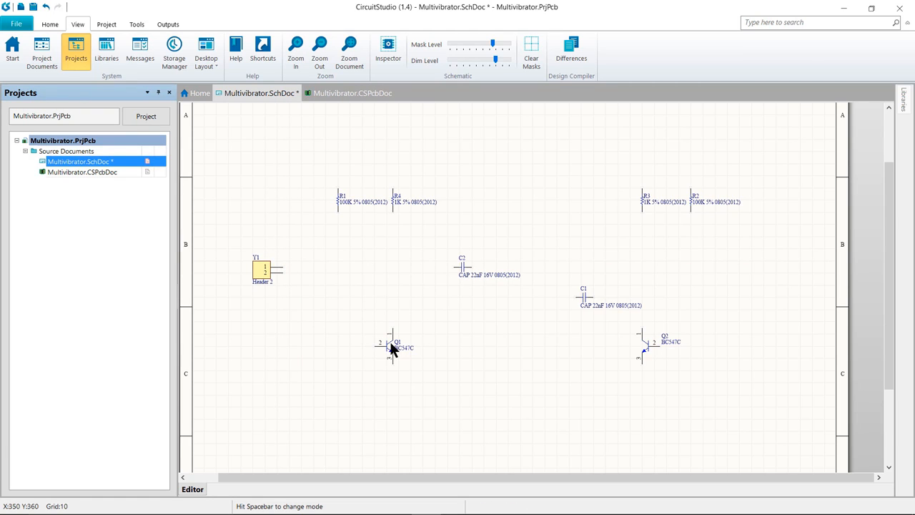
{"action": "mouse_move", "coordinate": [394, 335]}
{"action": "left_mouse_down"}
{"action": "mouse_move", "coordinate": [403, 333]}
{"action": "mouse_move", "coordinate": [394, 334]}
{"action": "left_mouse_up"}
Zoom in and out over the schematic to review the placed components
{"action": "scroll", "coordinate": [583, 352], "scroll_direction": "up", "scroll_amount": 1, "text": "ctrl"}
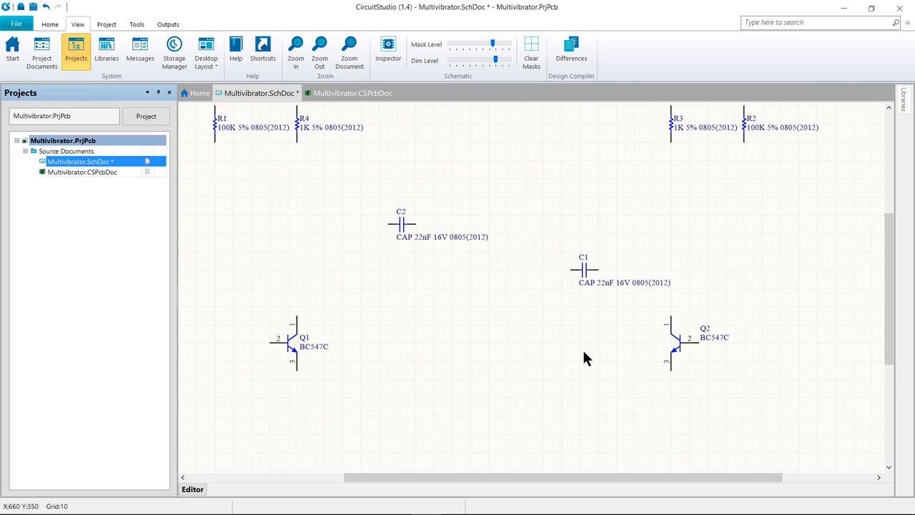
{"action": "scroll", "coordinate": [584, 352], "scroll_direction": "down", "scroll_amount": 1, "text": "ctrl"}
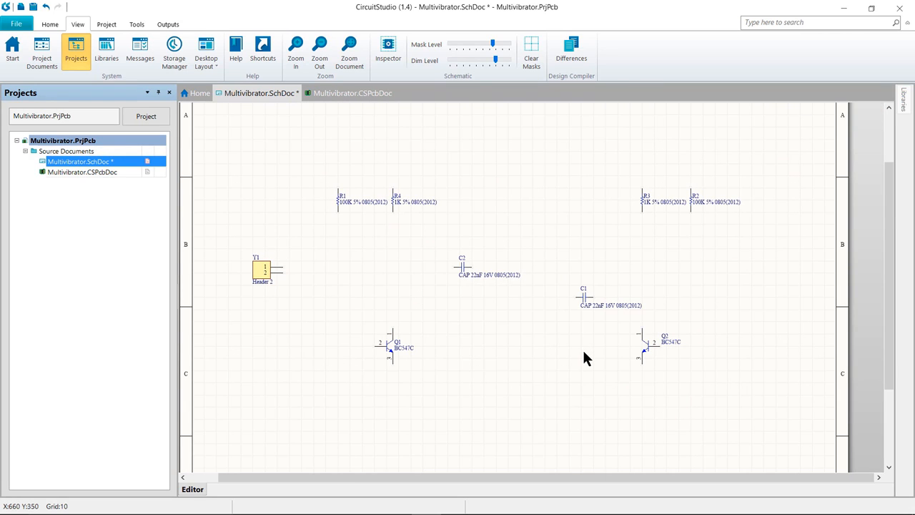
{"action": "scroll", "coordinate": [584, 352], "scroll_direction": "up", "scroll_amount": 1, "text": "ctrl"}
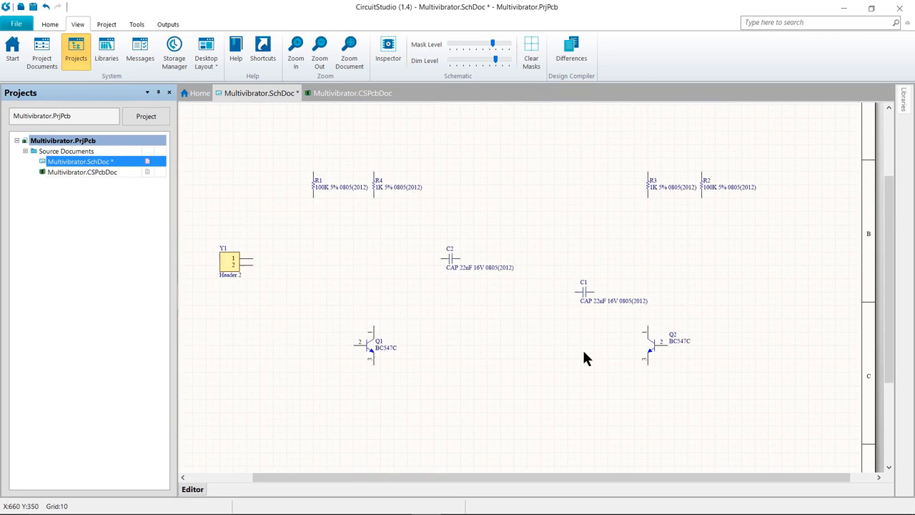
{"action": "scroll", "coordinate": [582, 352], "scroll_direction": "down", "scroll_amount": 1, "text": "ctrl"}
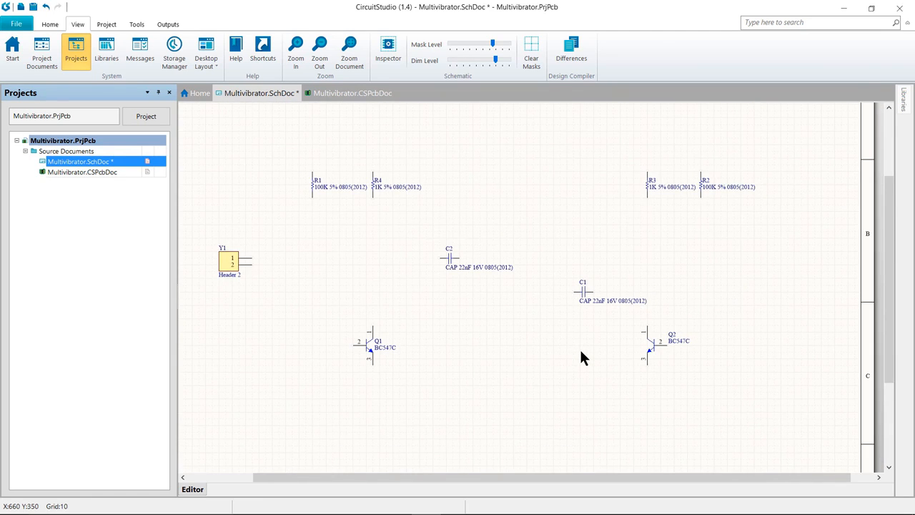
{"action": "scroll", "coordinate": [581, 353], "scroll_direction": "down", "scroll_amount": 1, "text": "ctrl"}
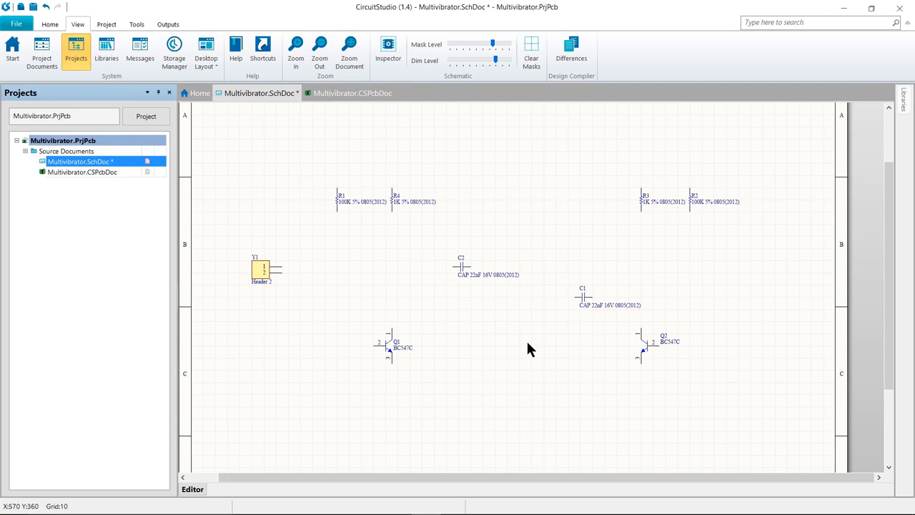
{"action": "scroll", "coordinate": [527, 344], "scroll_direction": "up", "scroll_amount": 3, "text": "ctrl"}
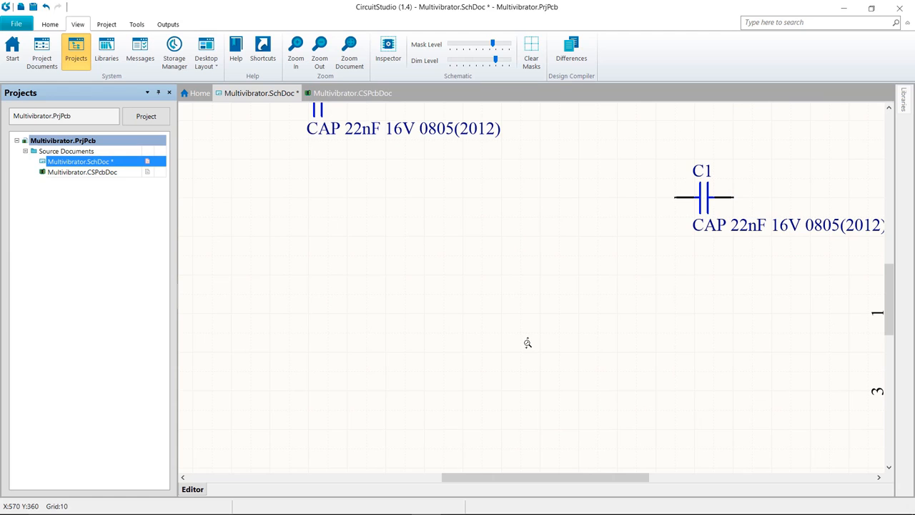
{"action": "scroll", "coordinate": [527, 343], "scroll_direction": "down", "scroll_amount": 4, "text": "ctrl"}
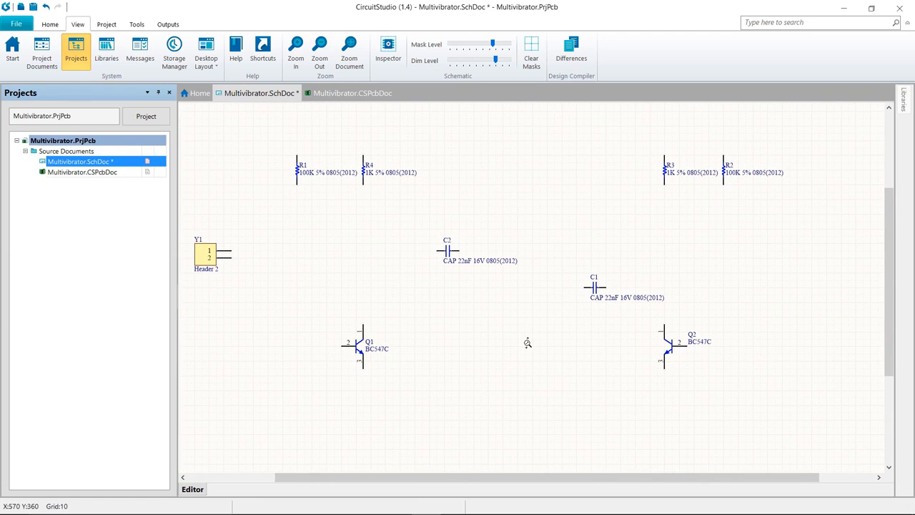
{"action": "scroll", "coordinate": [527, 344], "scroll_direction": "down", "scroll_amount": 2, "text": "ctrl"}
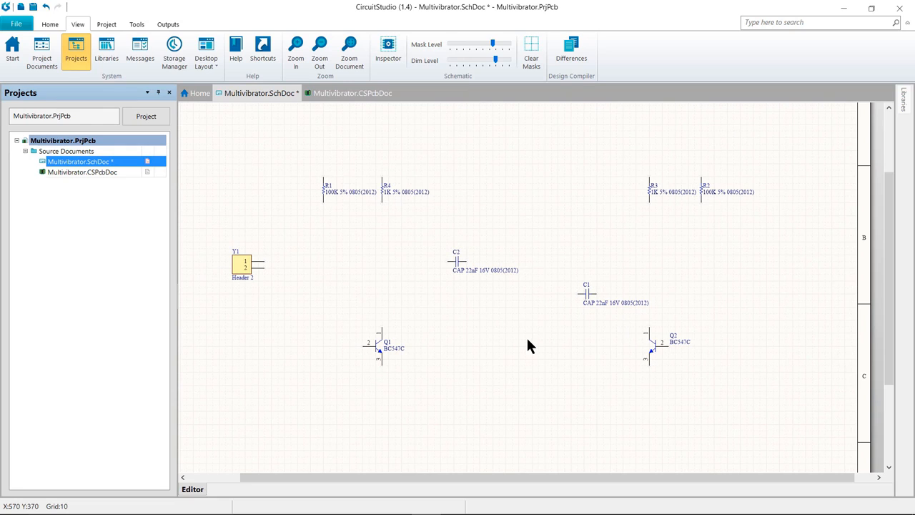
Start a wire and connect resistor R1's lower terminal to the base of transistor Q1
{"action": "right_click", "coordinate": [477, 314]}
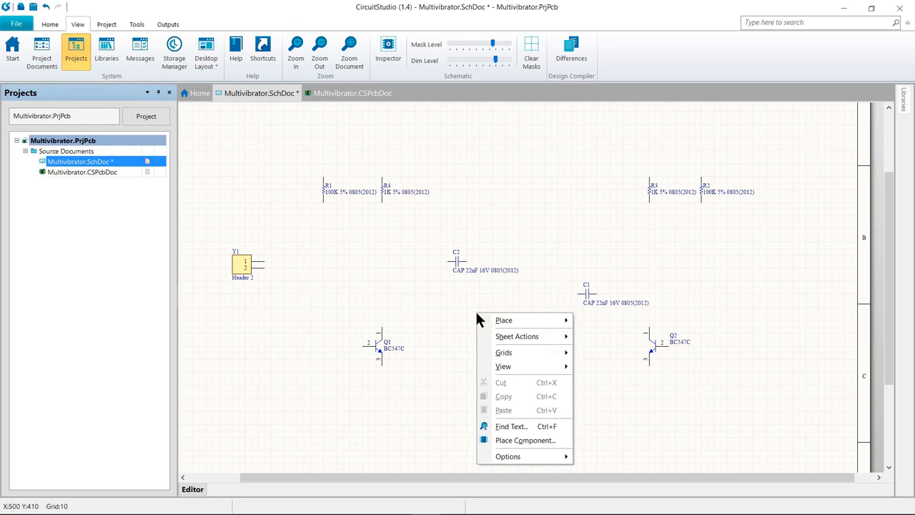
{"action": "mouse_move", "coordinate": [542, 368]}
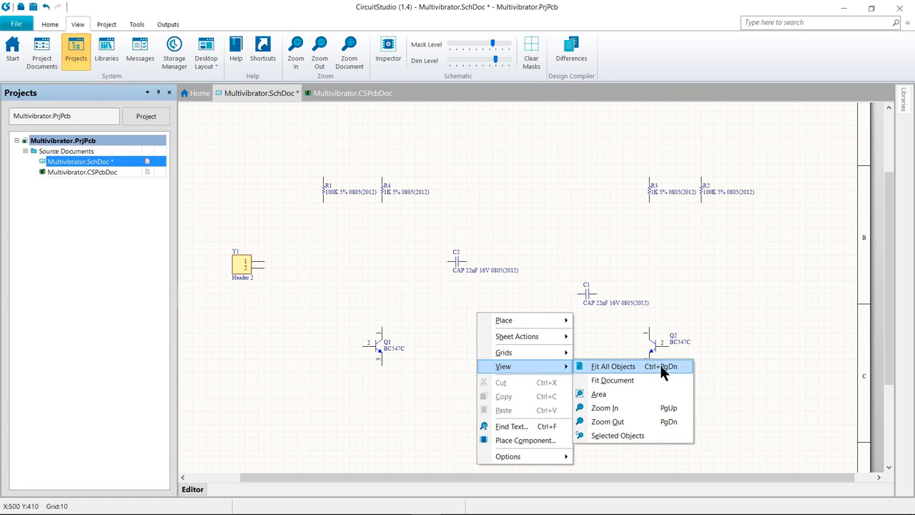
{"action": "left_click", "coordinate": [619, 368]}
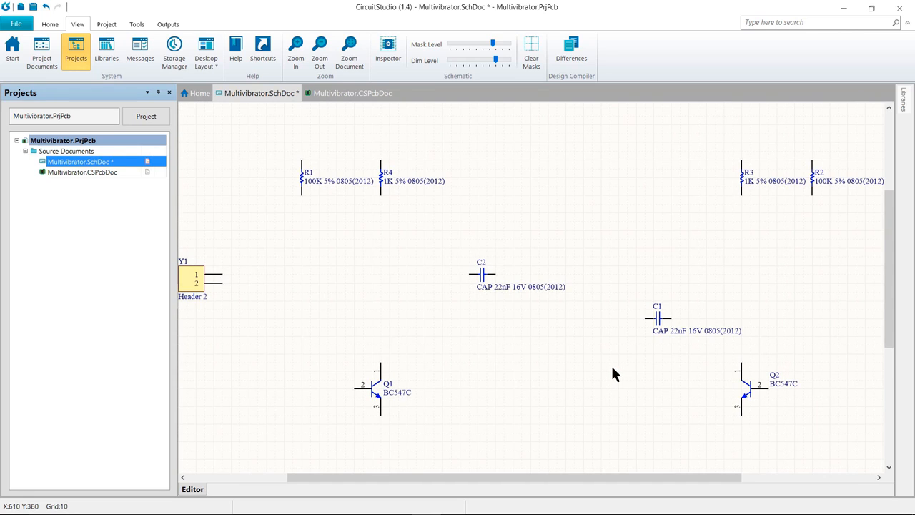
{"action": "right_click_drag", "start_coordinate": [585, 371], "coordinate": [582, 367]}
{"action": "scroll", "coordinate": [582, 366], "scroll_direction": "down", "scroll_amount": 1, "text": "ctrl"}
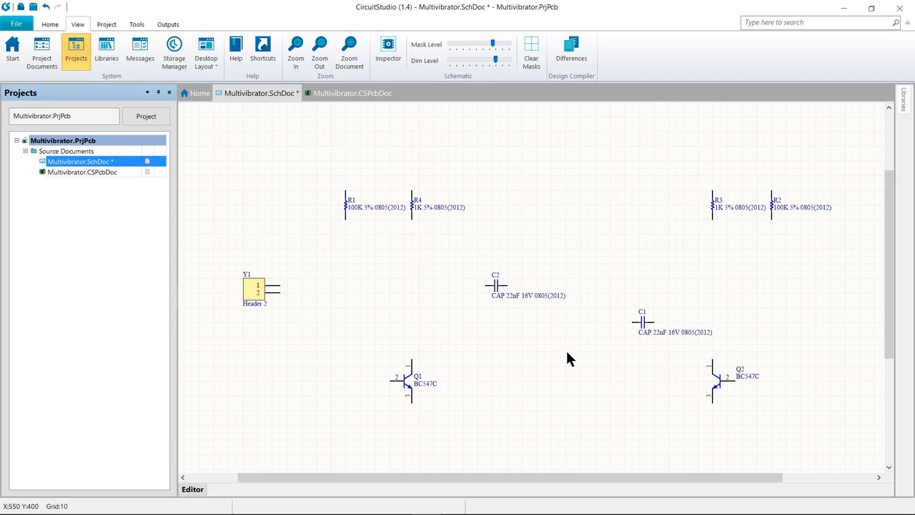
{"action": "left_click", "coordinate": [50, 25]}
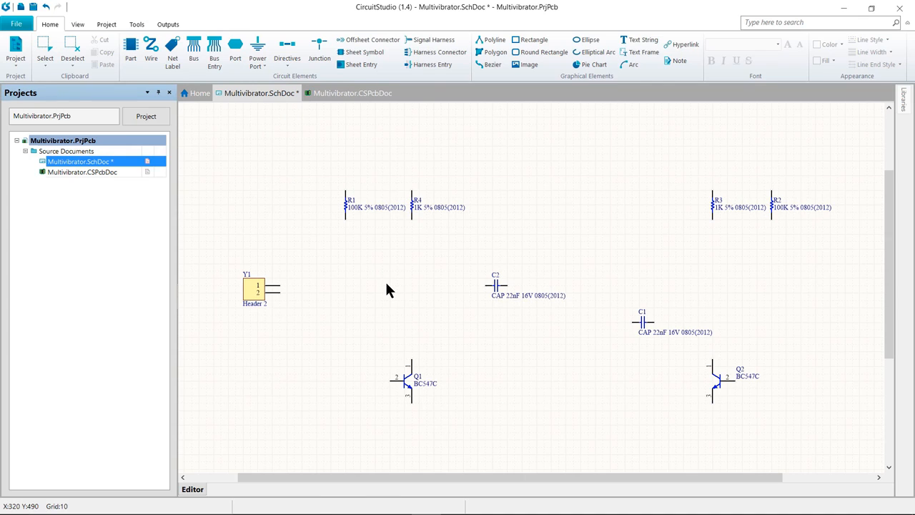
{"action": "key", "text": "ctrl+w"}
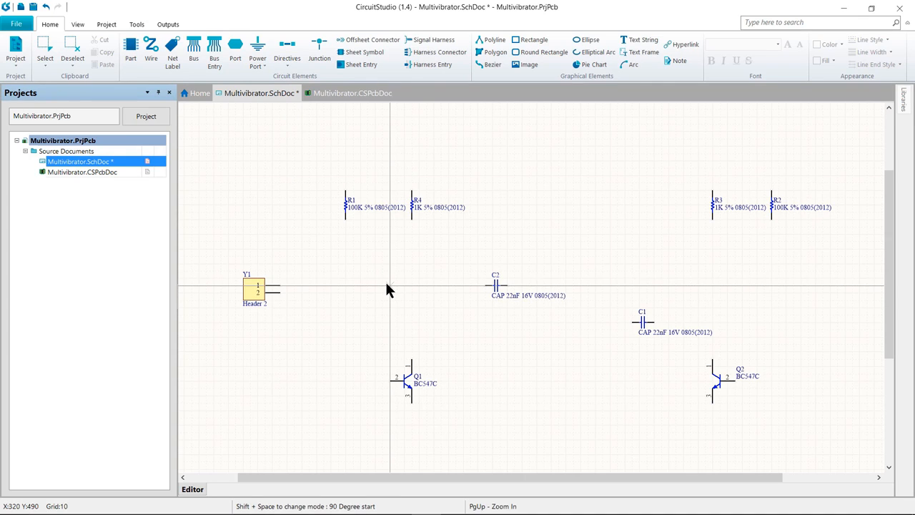
{"action": "key", "text": "End"}
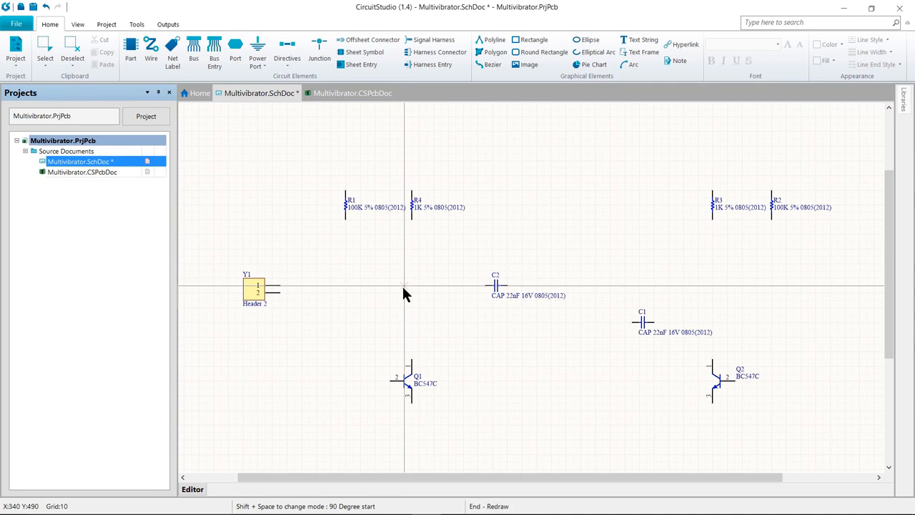
{"action": "key", "text": "Home"}
{"action": "key", "text": "Left"}
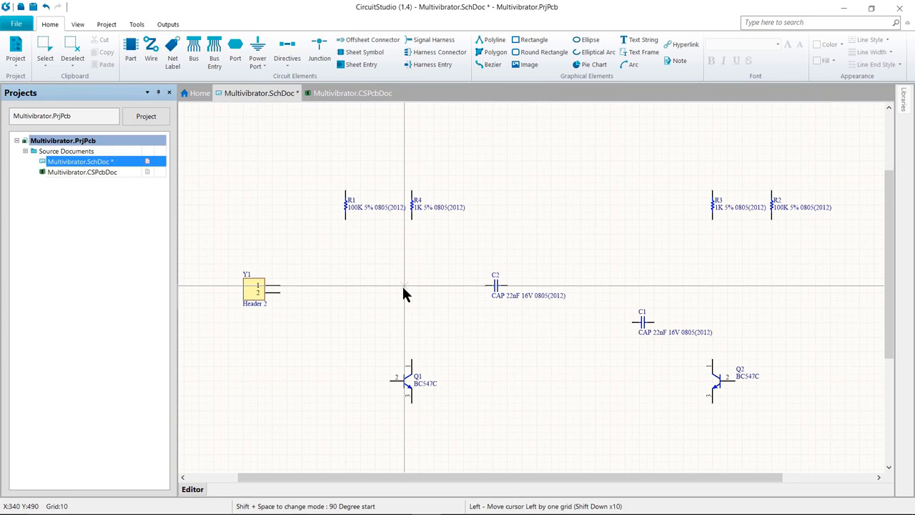
{"action": "key", "text": "Right"}
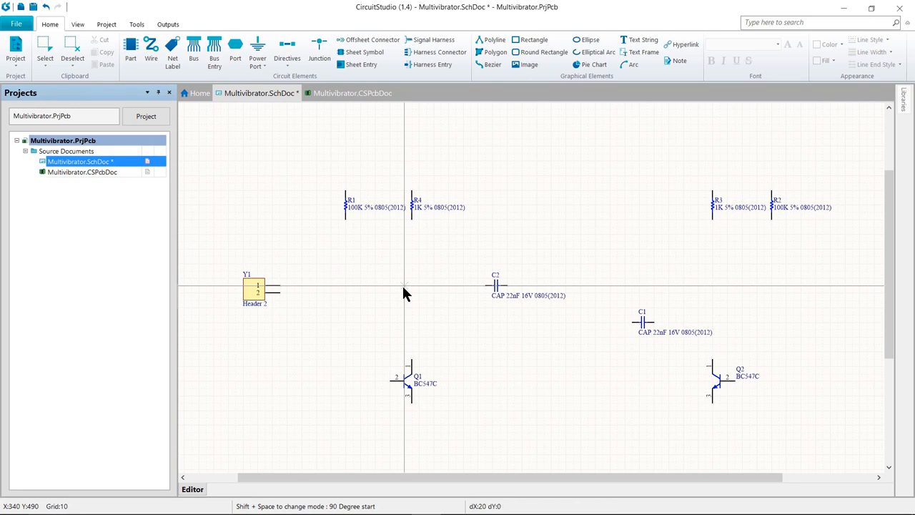
{"action": "key", "text": "shift+Left"}
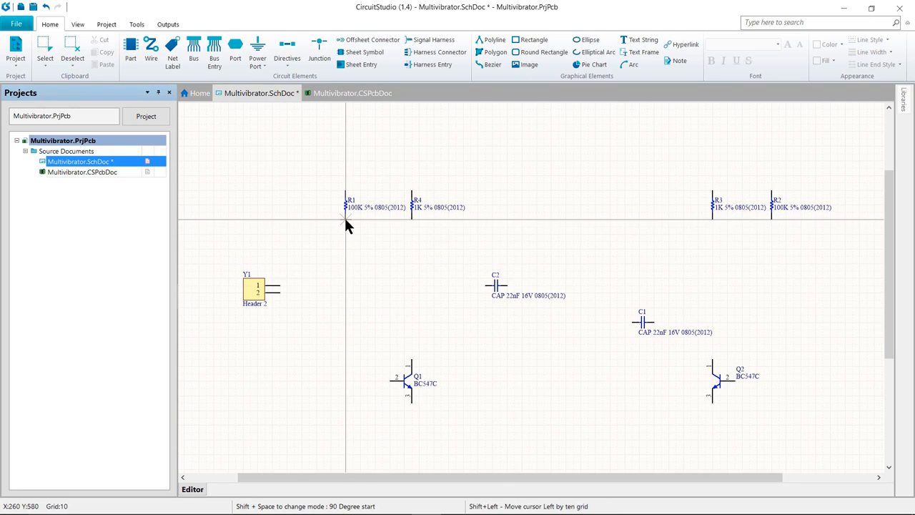
{"action": "key", "text": "shift+Right"}
{"action": "left_click", "coordinate": [346, 219]}
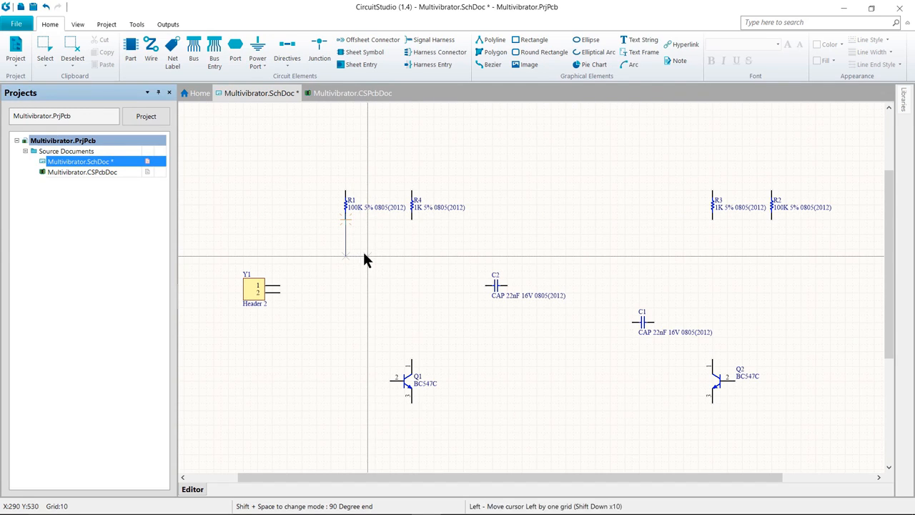
{"action": "left_click", "coordinate": [389, 382]}
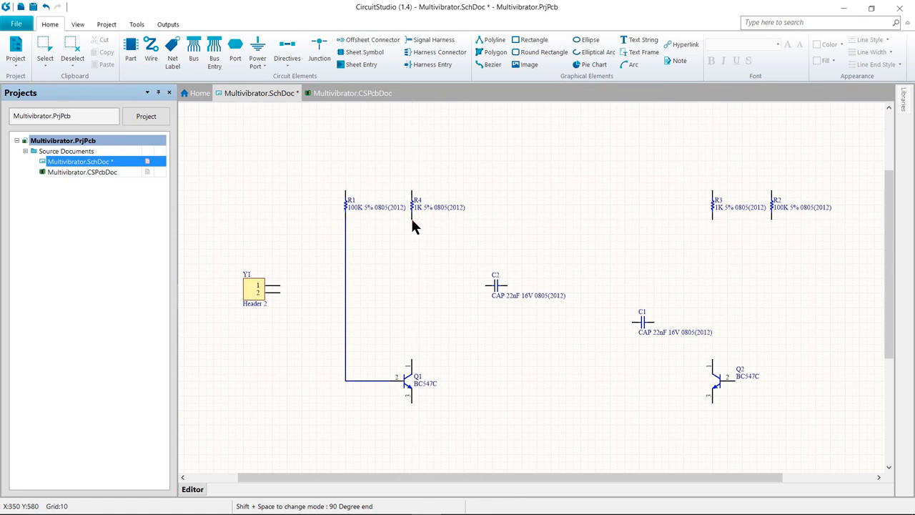
Wire R4's lower end to Q1's collector and connect capacitor C2's left terminal to that wire
{"action": "left_click", "coordinate": [412, 360]}
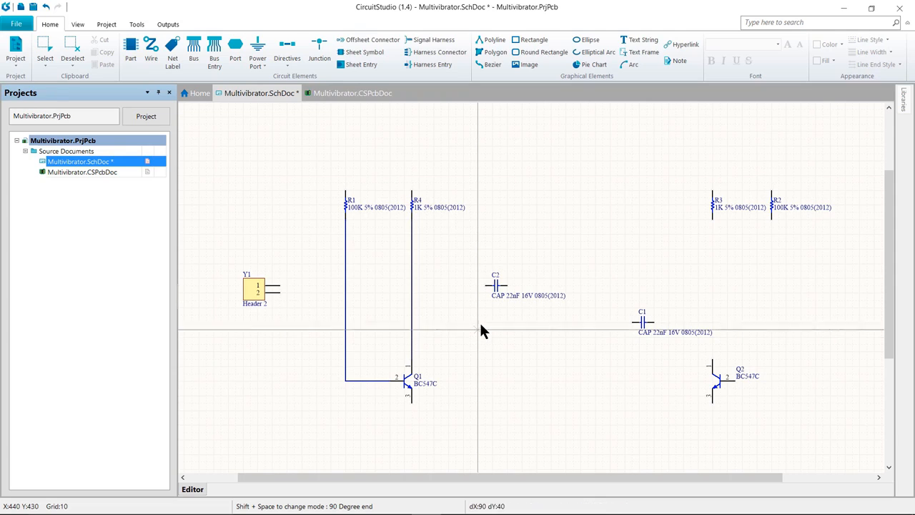
{"action": "left_click", "coordinate": [484, 285]}
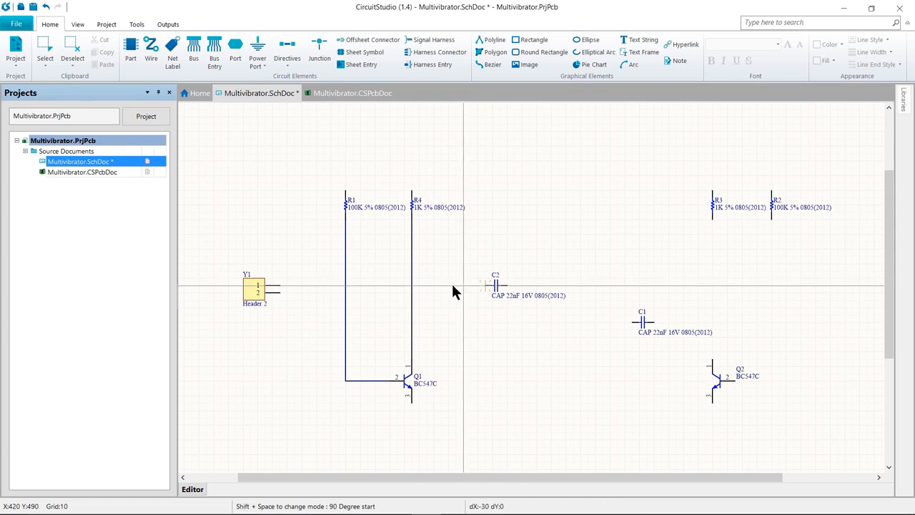
{"action": "left_click", "coordinate": [411, 286]}
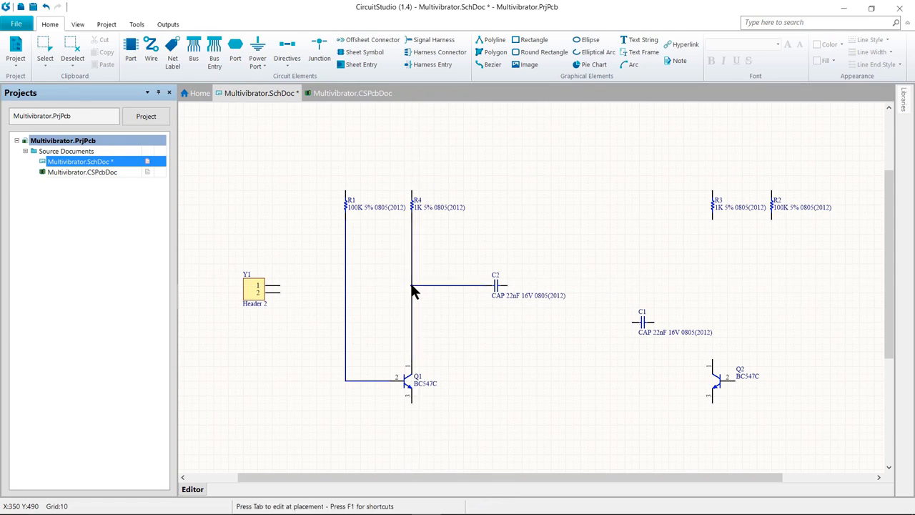
Wire header pin 1 along a top rail to all four resistors and pin 2 along the bottom to both transistor emitters
{"action": "left_click", "coordinate": [279, 285]}
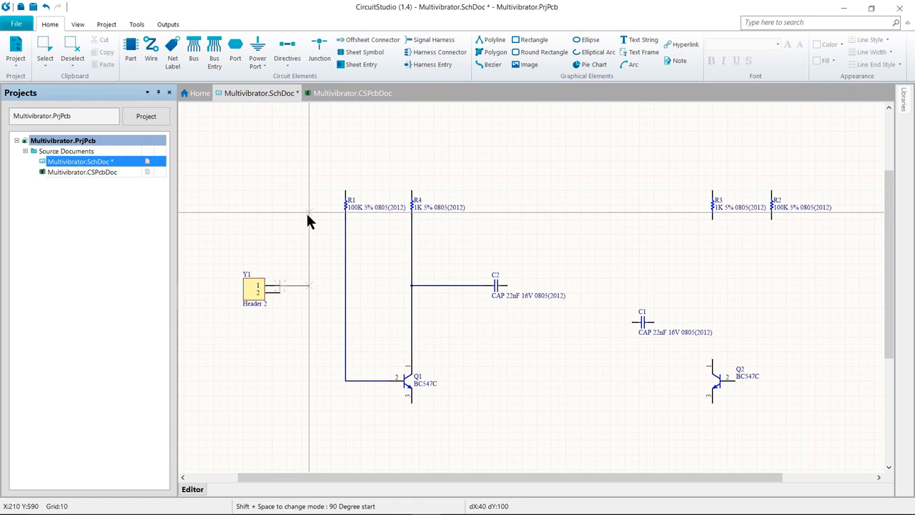
{"action": "key", "text": "space"}
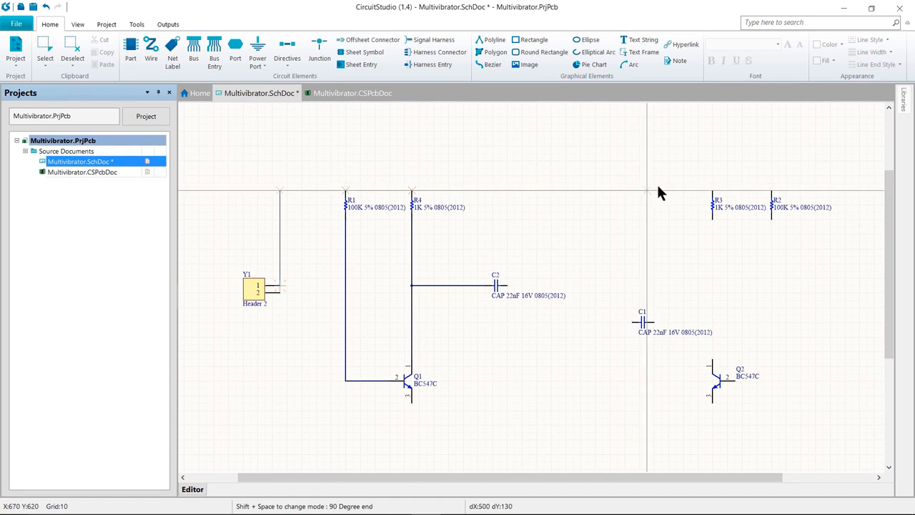
{"action": "left_click", "coordinate": [771, 191]}
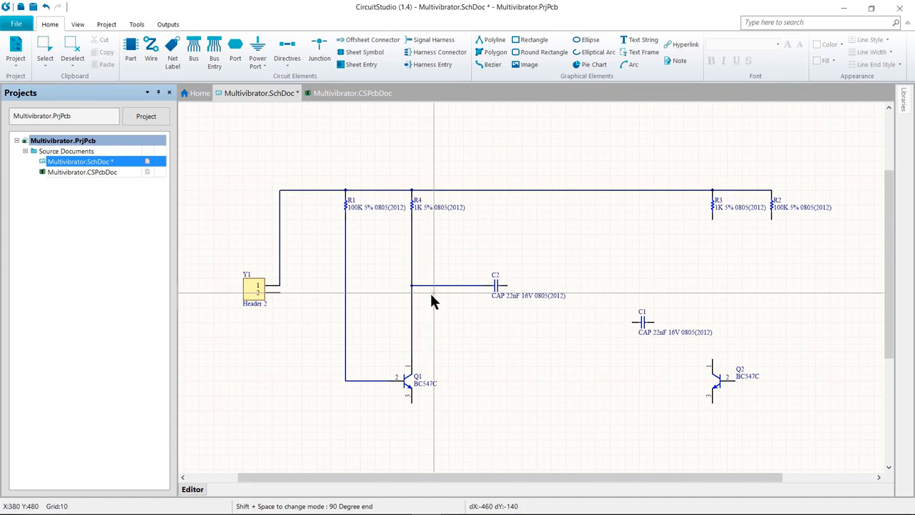
{"action": "left_click", "coordinate": [281, 292]}
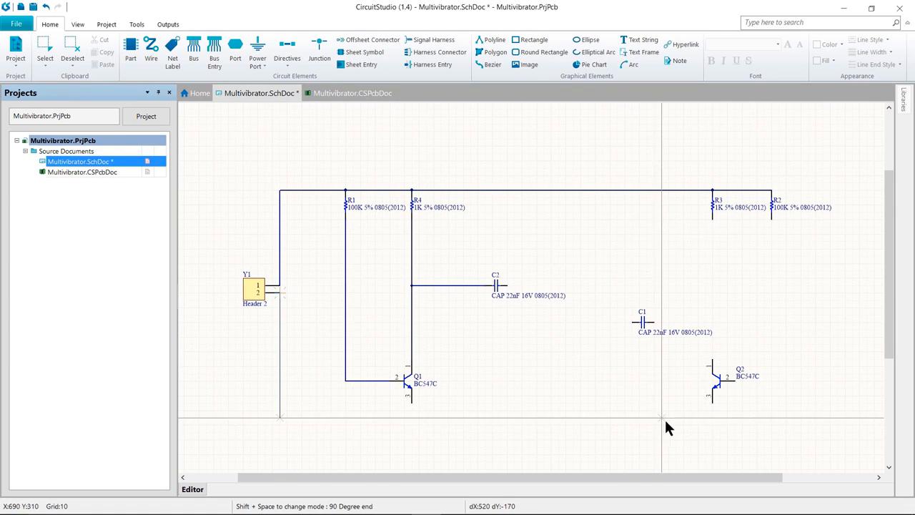
{"action": "left_click", "coordinate": [712, 402]}
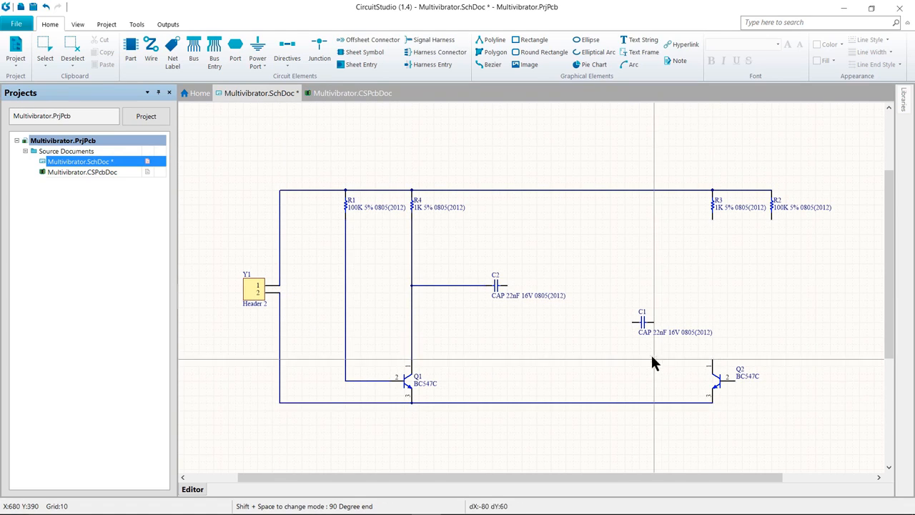
Wire R3's lower end to Q2's collector and R2's lower end to Q2's base
{"action": "left_click", "coordinate": [713, 220]}
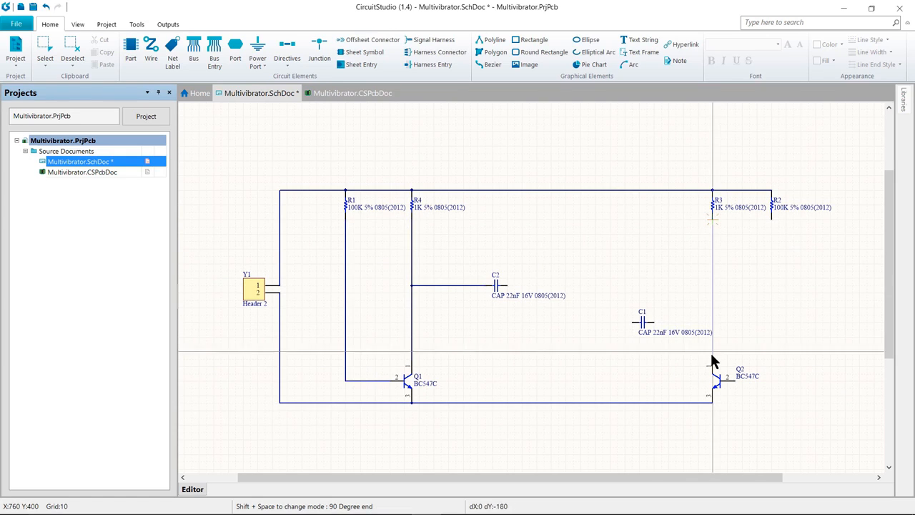
{"action": "left_click", "coordinate": [712, 365]}
{"action": "left_click", "coordinate": [771, 219]}
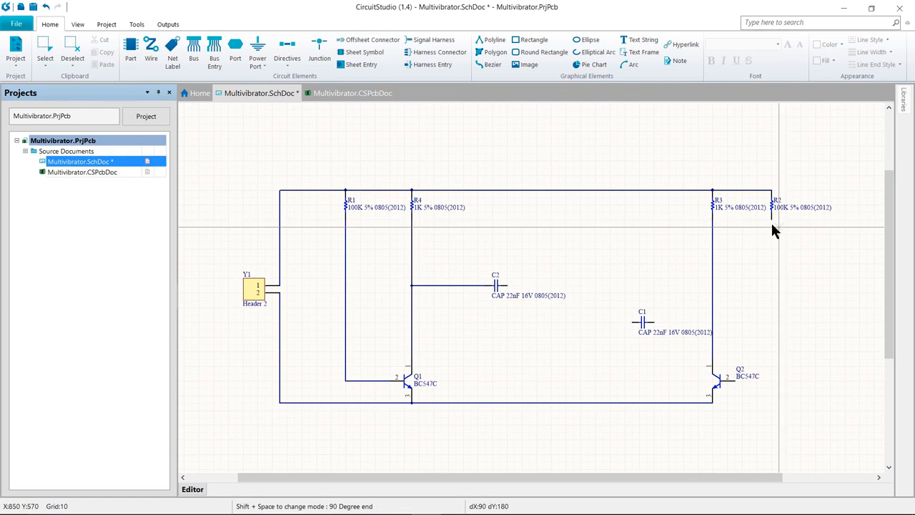
{"action": "left_click", "coordinate": [735, 380]}
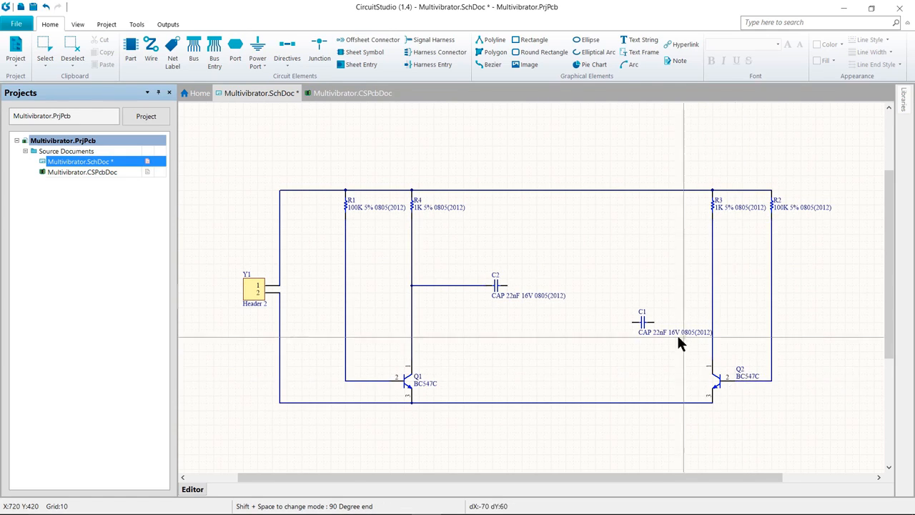
Connect C1's right terminal to the R3–Q2 collector wire and its left terminal to the R1–Q1 base wire
{"action": "left_click", "coordinate": [654, 323]}
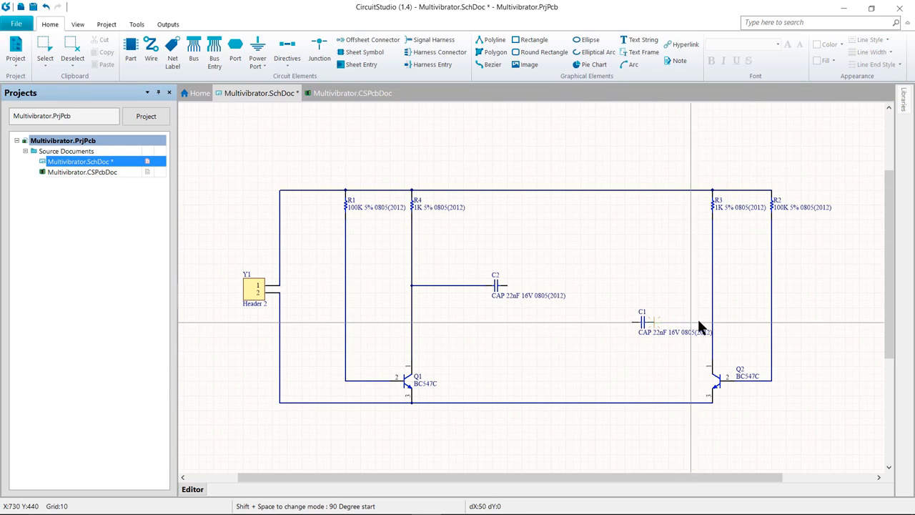
{"action": "left_click", "coordinate": [712, 323]}
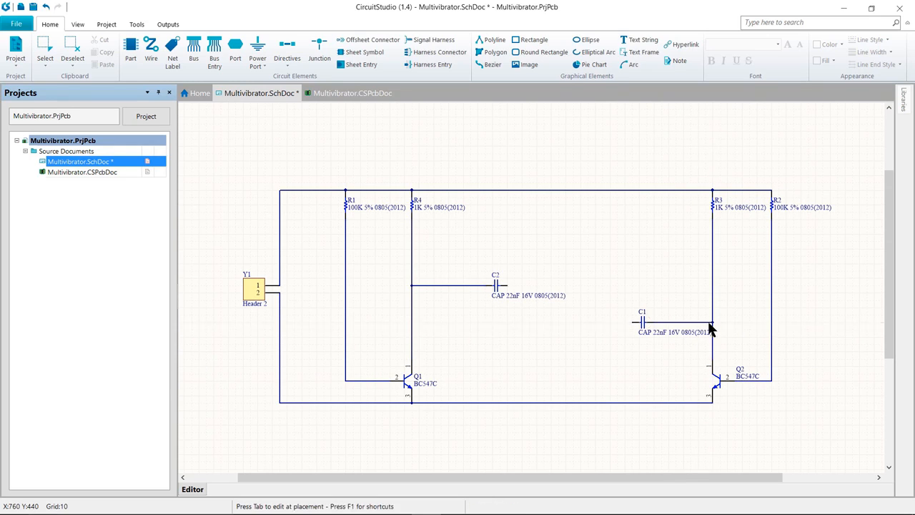
{"action": "left_click", "coordinate": [632, 323]}
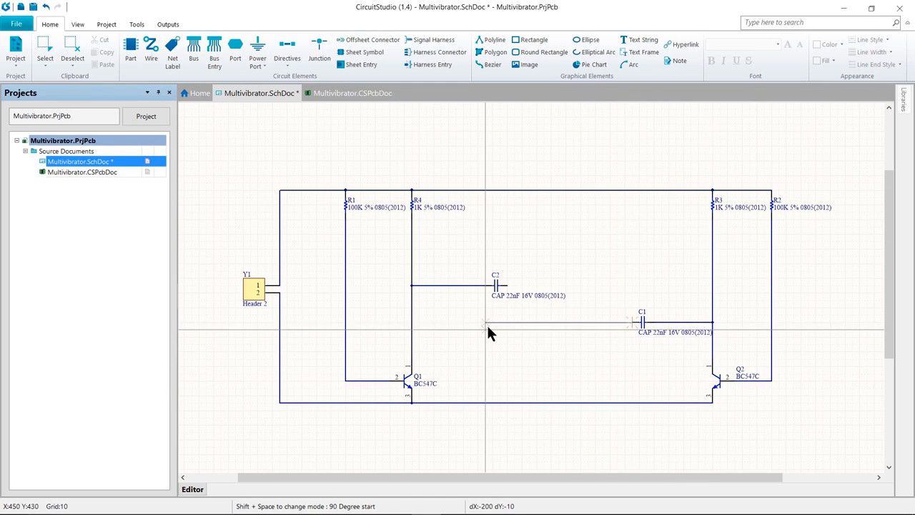
{"action": "left_click", "coordinate": [346, 323]}
Connect C2's right terminal to the R2–Q2 base wire, then end wiring
{"action": "left_click", "coordinate": [506, 285]}
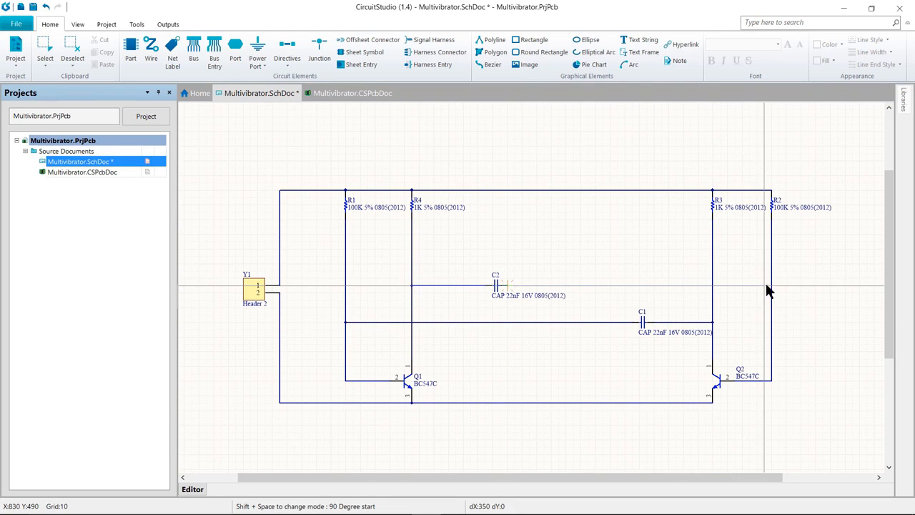
{"action": "left_click", "coordinate": [772, 285]}
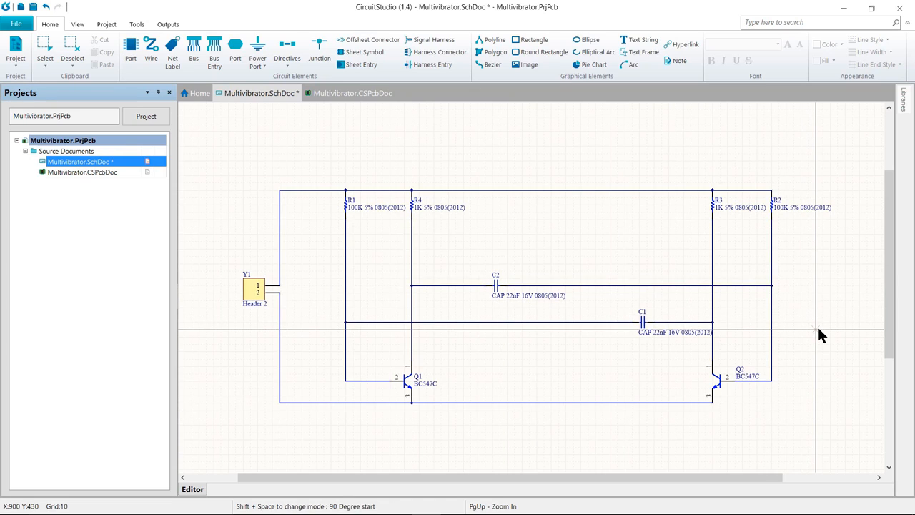
{"action": "right_click", "coordinate": [819, 329]}
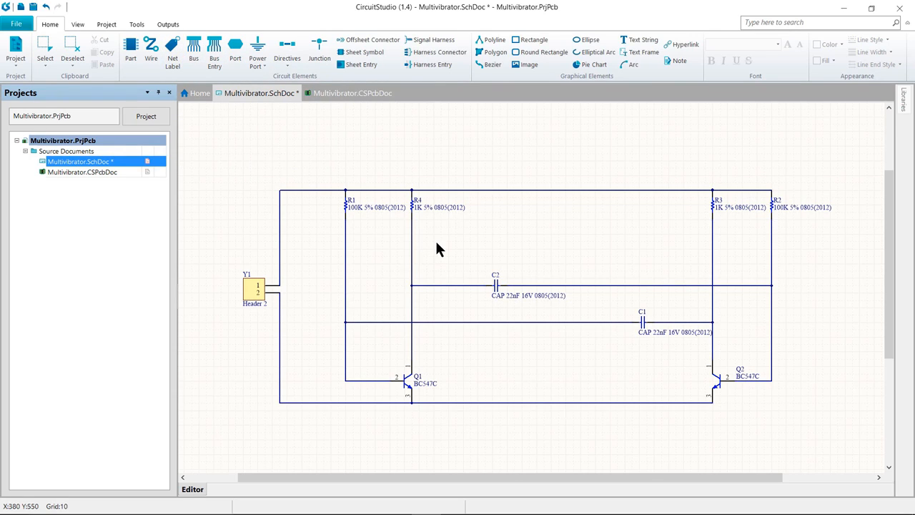
Place a net label named 12V on the top supply rail
{"action": "key", "text": "n"}
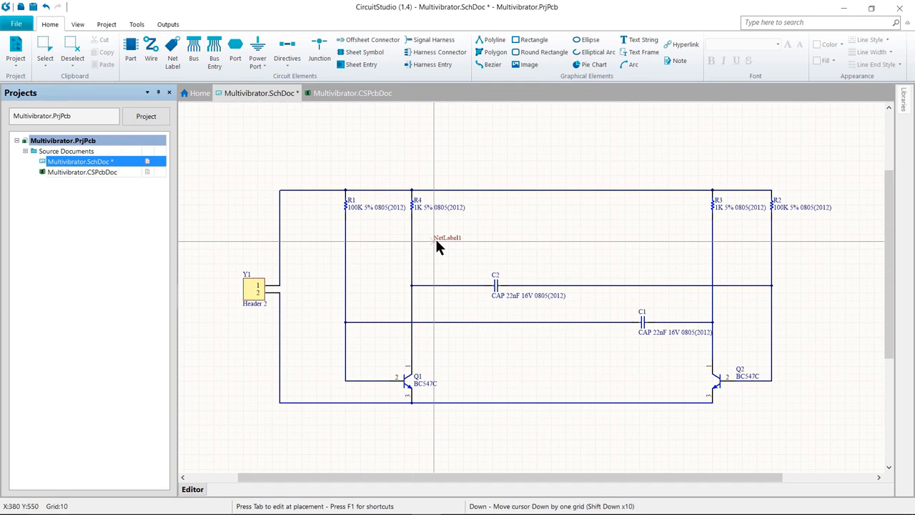
{"action": "key", "text": "Tab"}
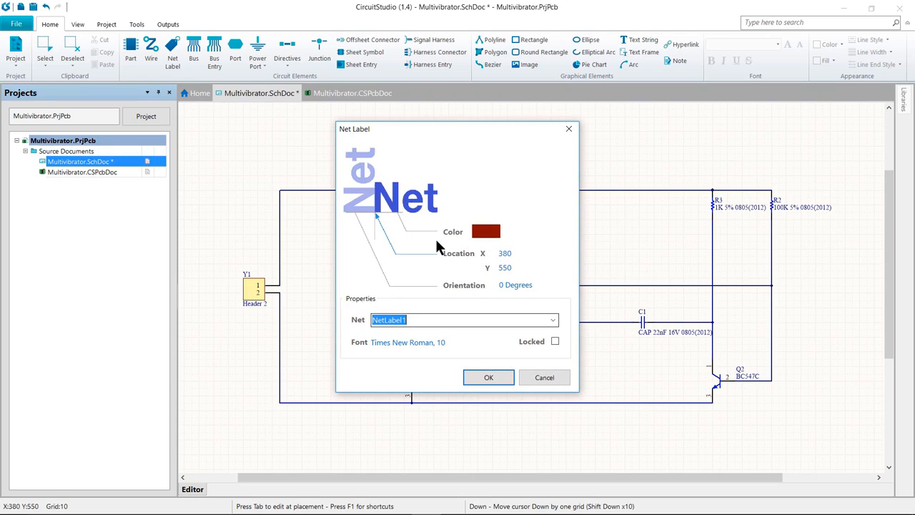
{"action": "type", "text": "12V"}
{"action": "key", "text": "Return"}
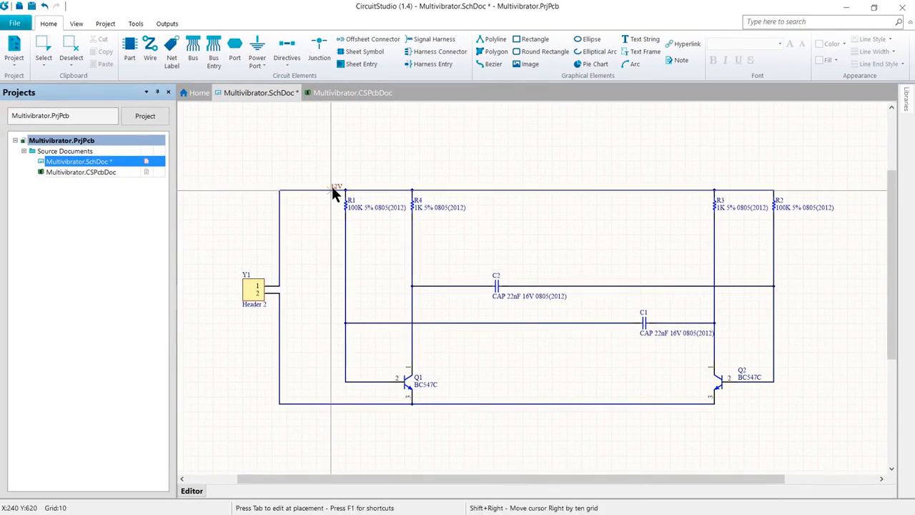
{"action": "left_click", "coordinate": [332, 189]}
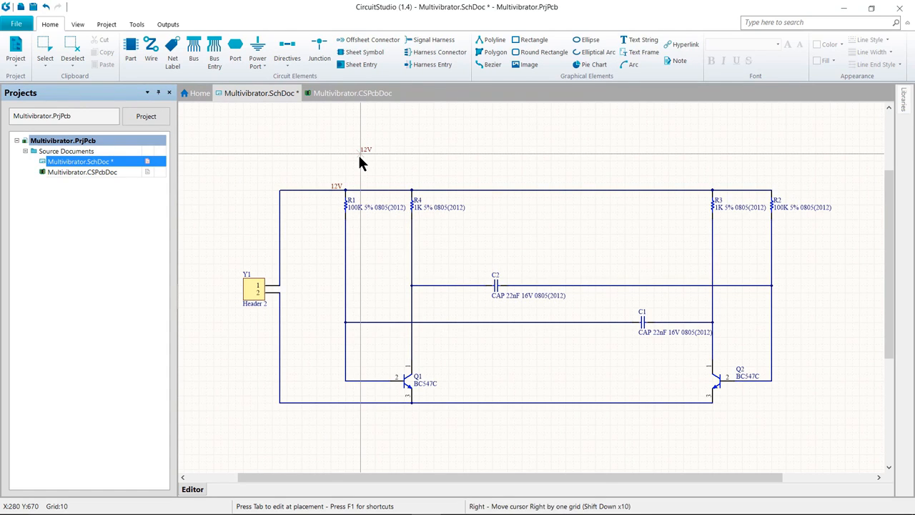
Place a GND net label on the bottom ground wire, end placement, and save the schematic
{"action": "key", "text": "Tab"}
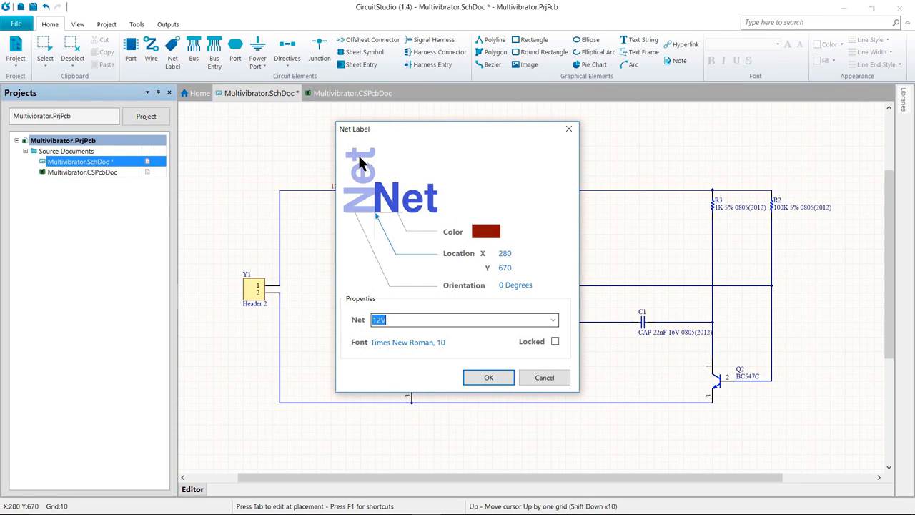
{"action": "type", "text": "GND"}
{"action": "key", "text": "Return"}
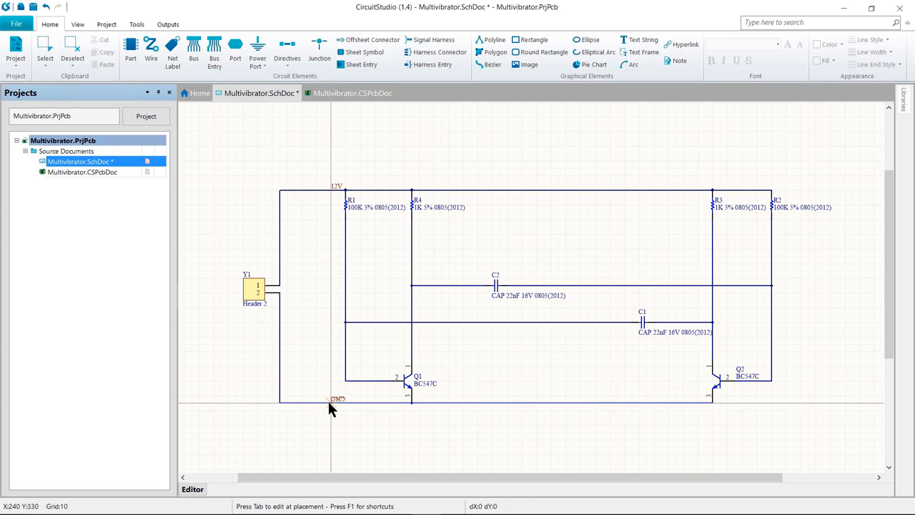
{"action": "left_click", "coordinate": [328, 400]}
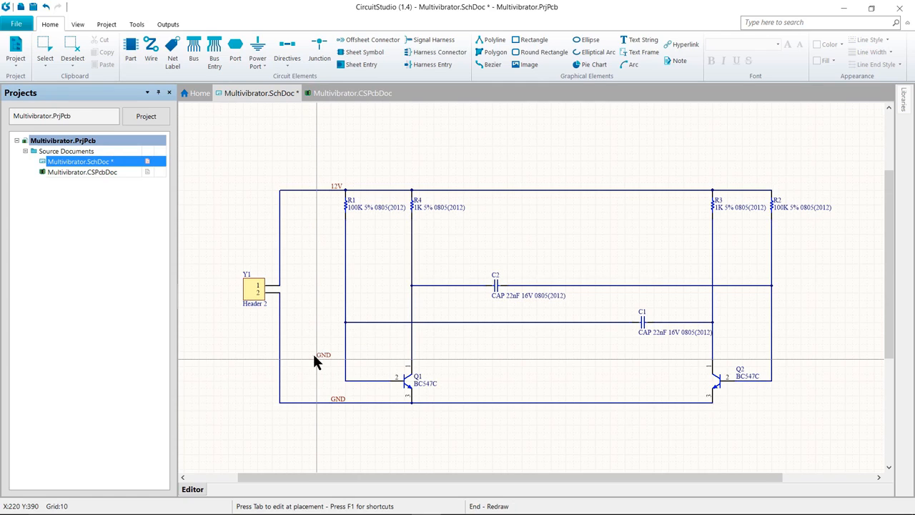
{"action": "key", "text": "Escape"}
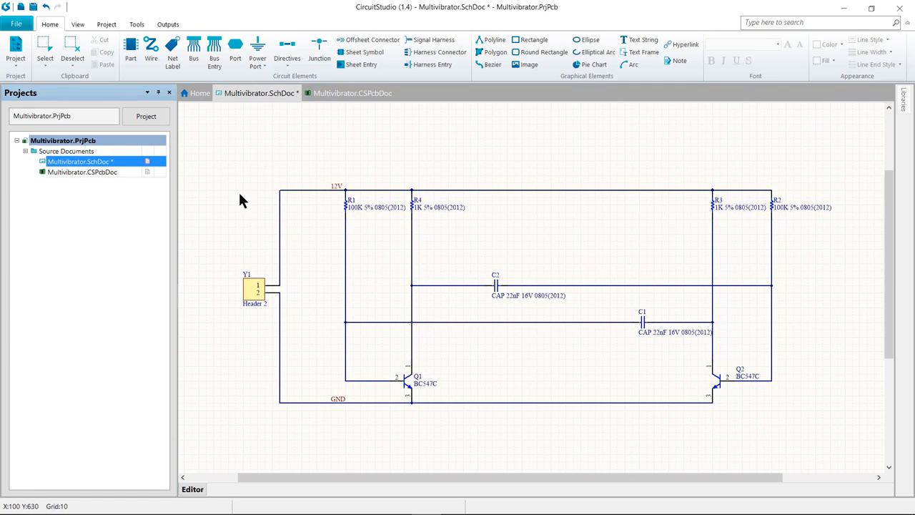
{"action": "left_click", "coordinate": [16, 23]}
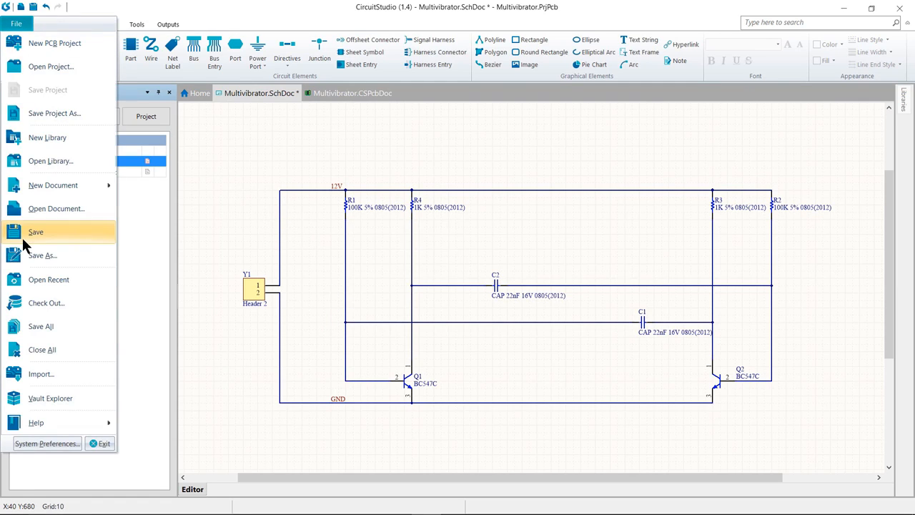
{"action": "left_click", "coordinate": [47, 323]}
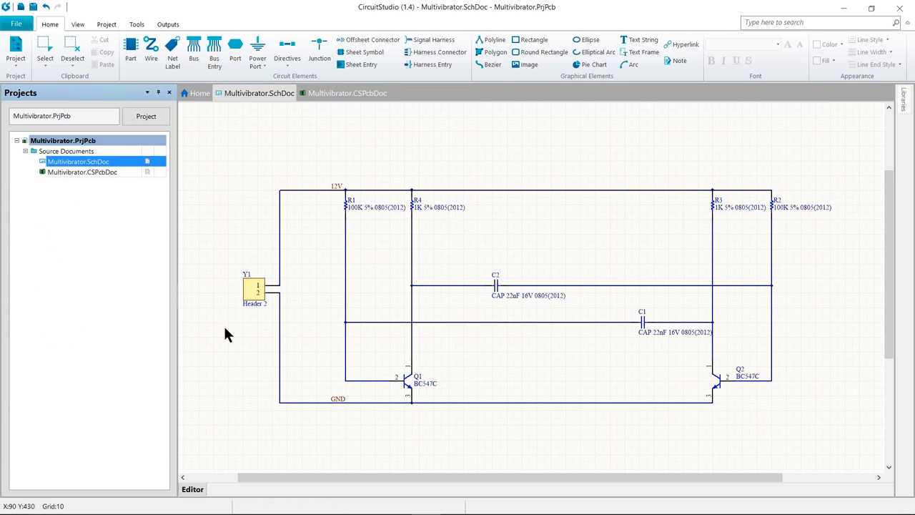